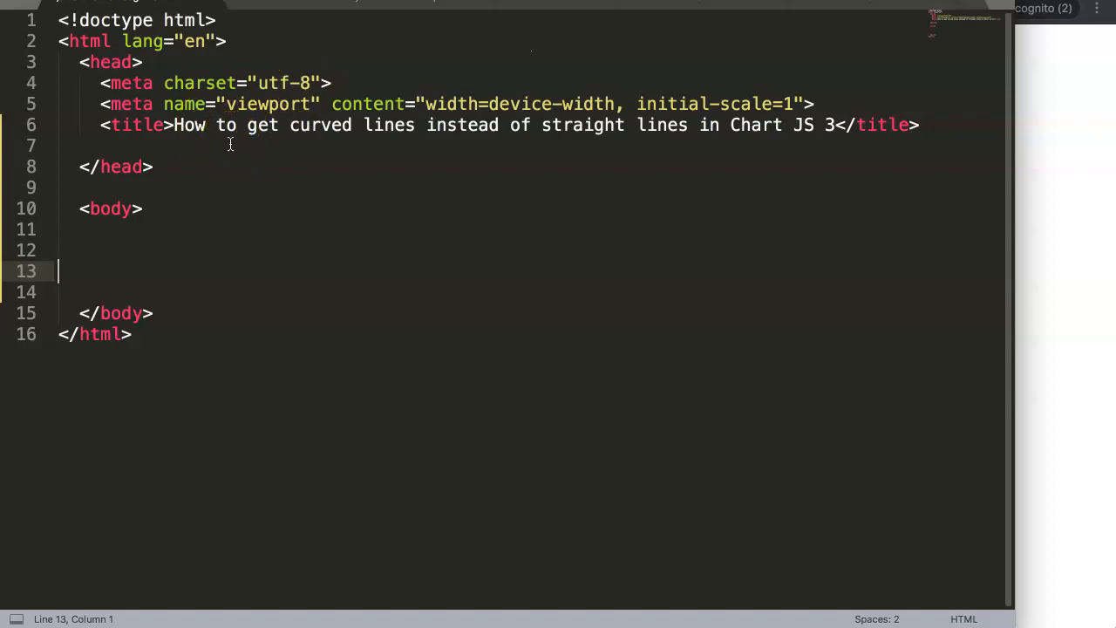
Bring the browser window showing the local page in front of the editor.
click(1045, 168)
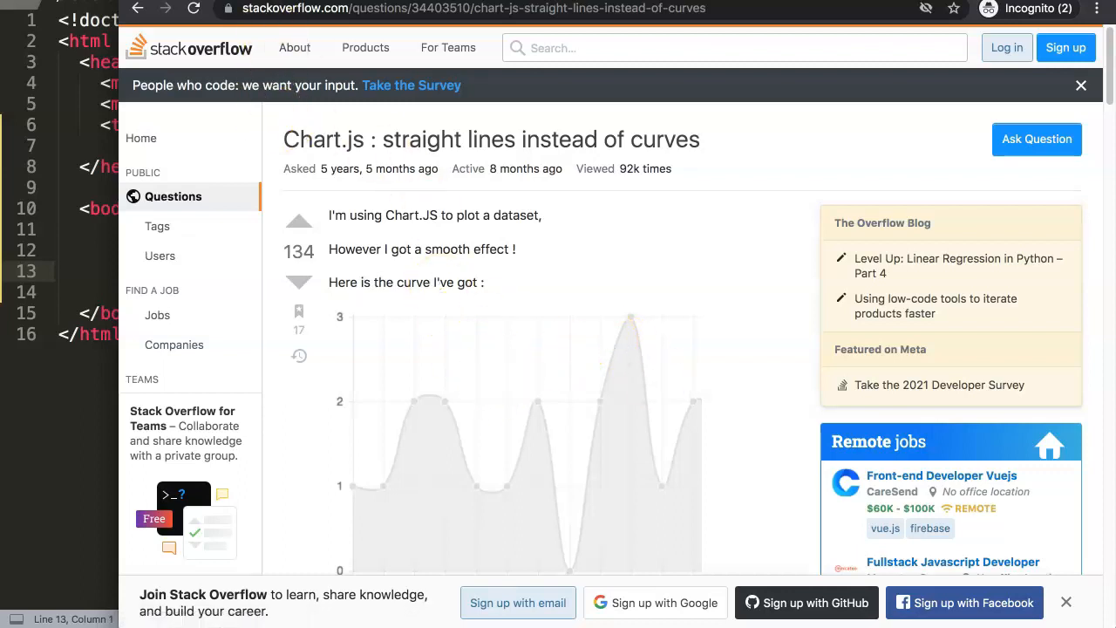
Place the insertion point on the empty line inside the HTML body.
click(96, 122)
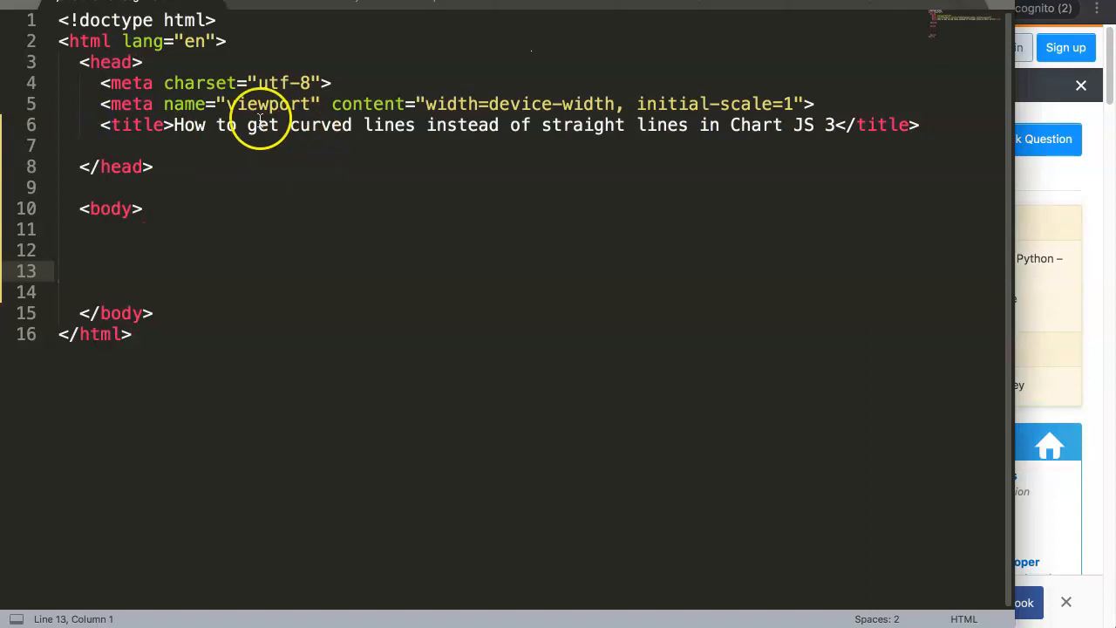
drag(258, 122, 586, 104)
click(511, 145)
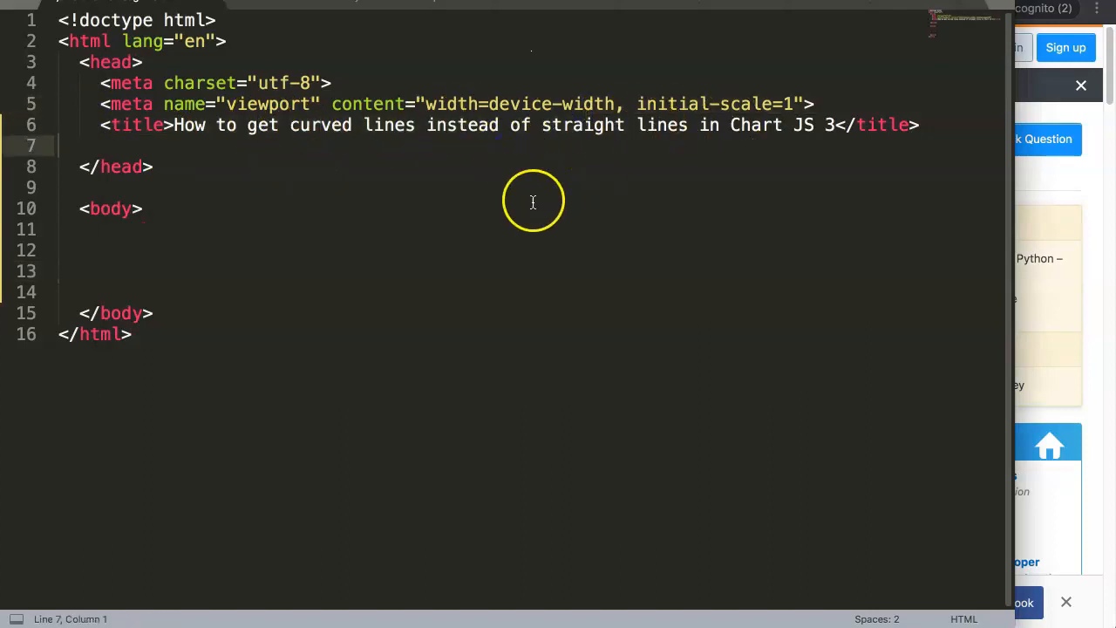
click(448, 188)
click(220, 283)
click(249, 254)
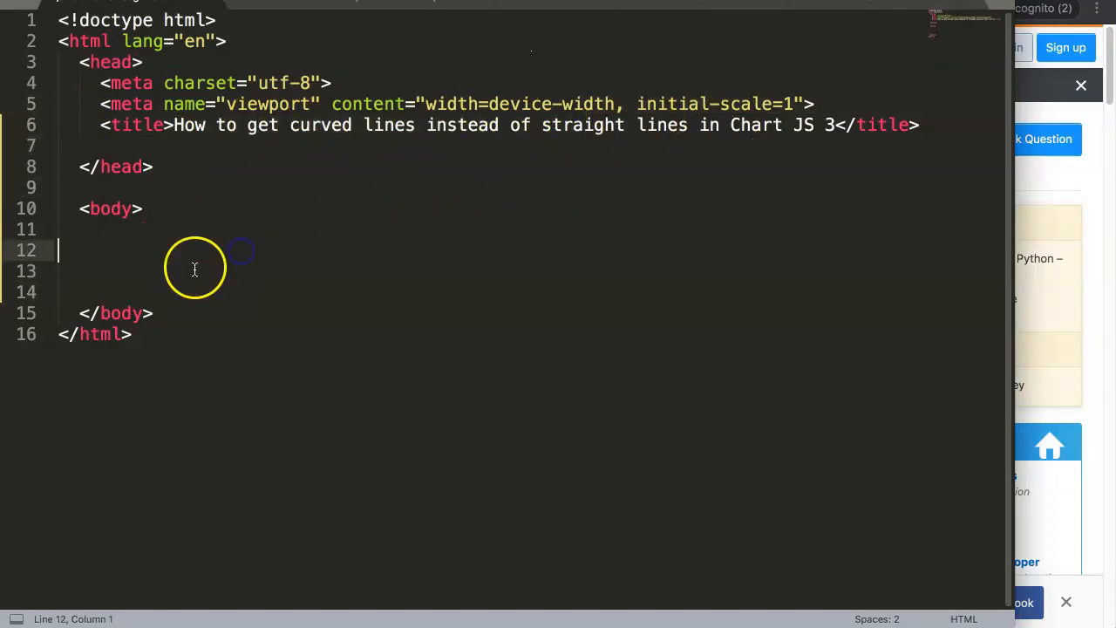
In the Chart.js docs Getting Started page, select and copy the full bar chart example.
click(1092, 183)
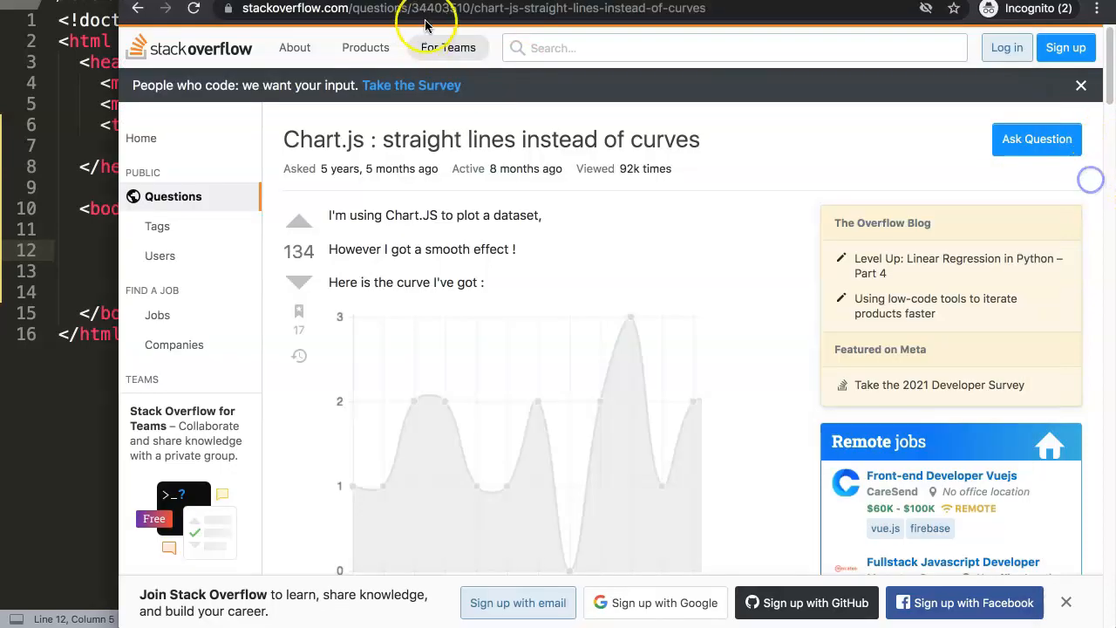
click(441, 8)
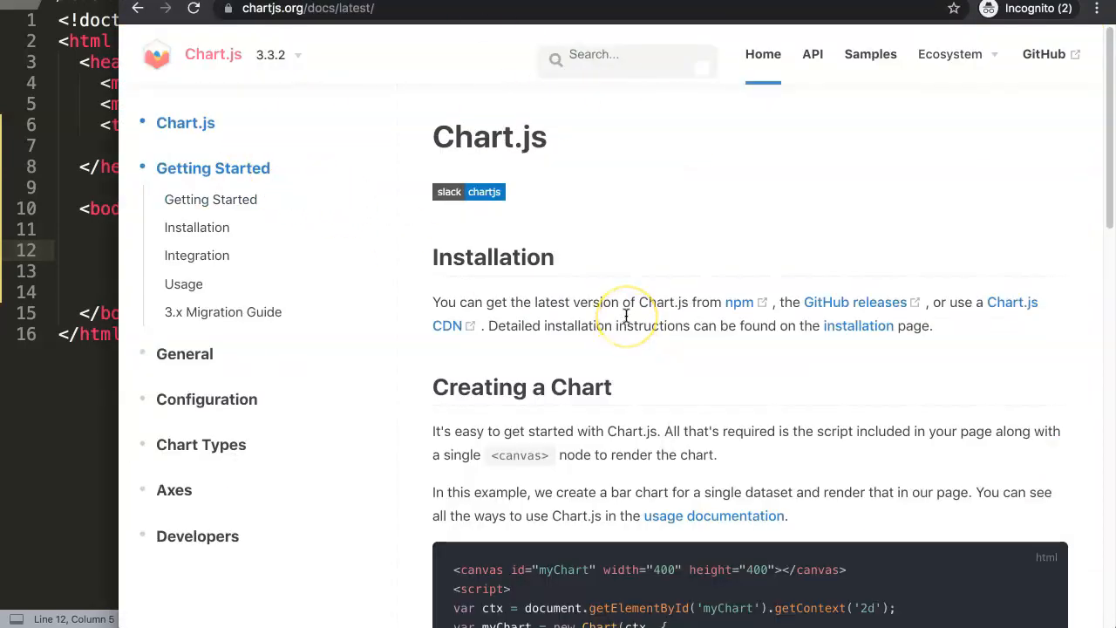
scroll(626, 316, down, 5)
scroll(697, 200, up, 5)
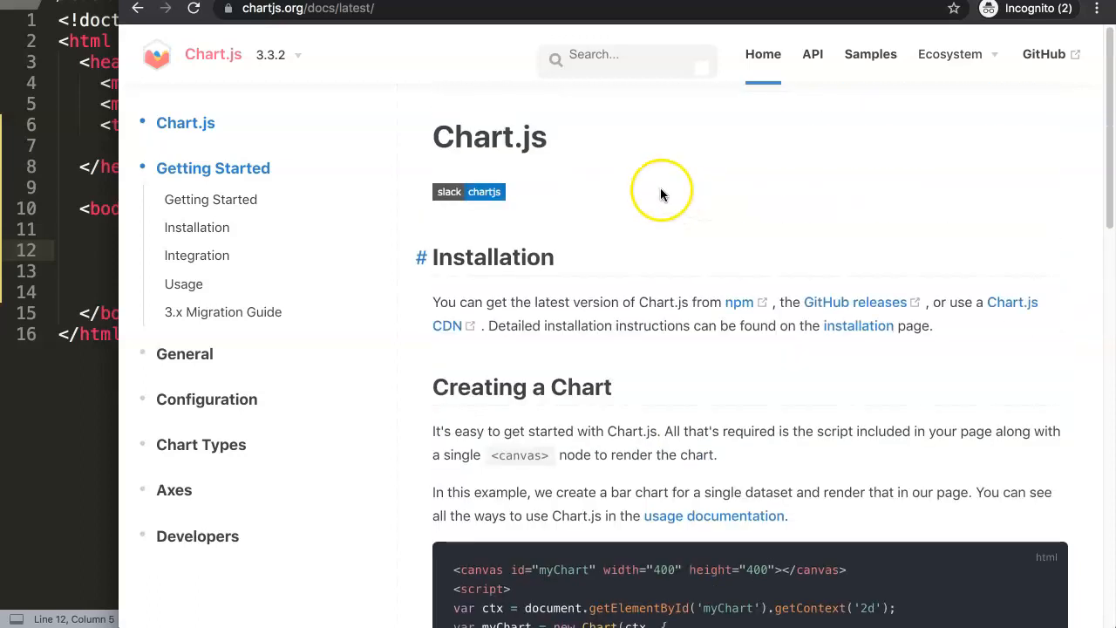
click(277, 54)
click(259, 55)
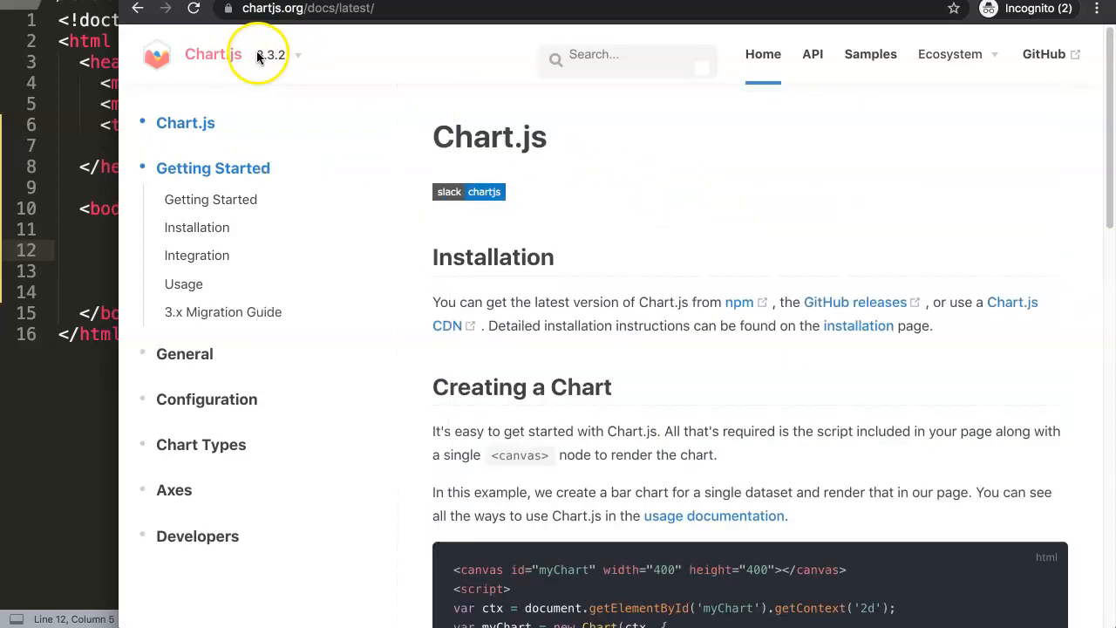
click(399, 56)
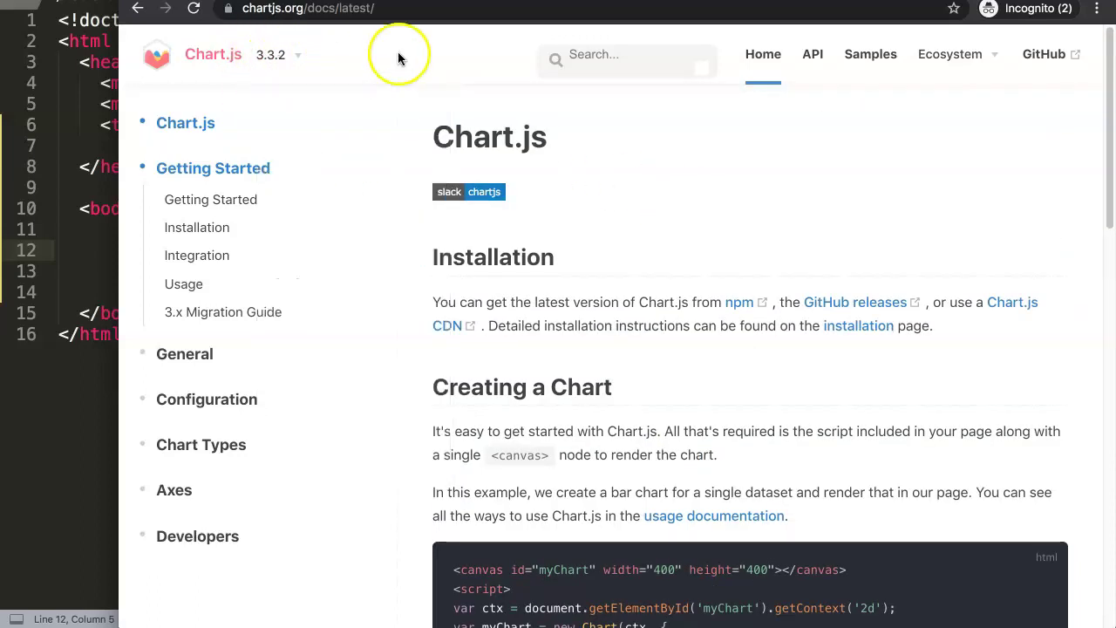
click(187, 168)
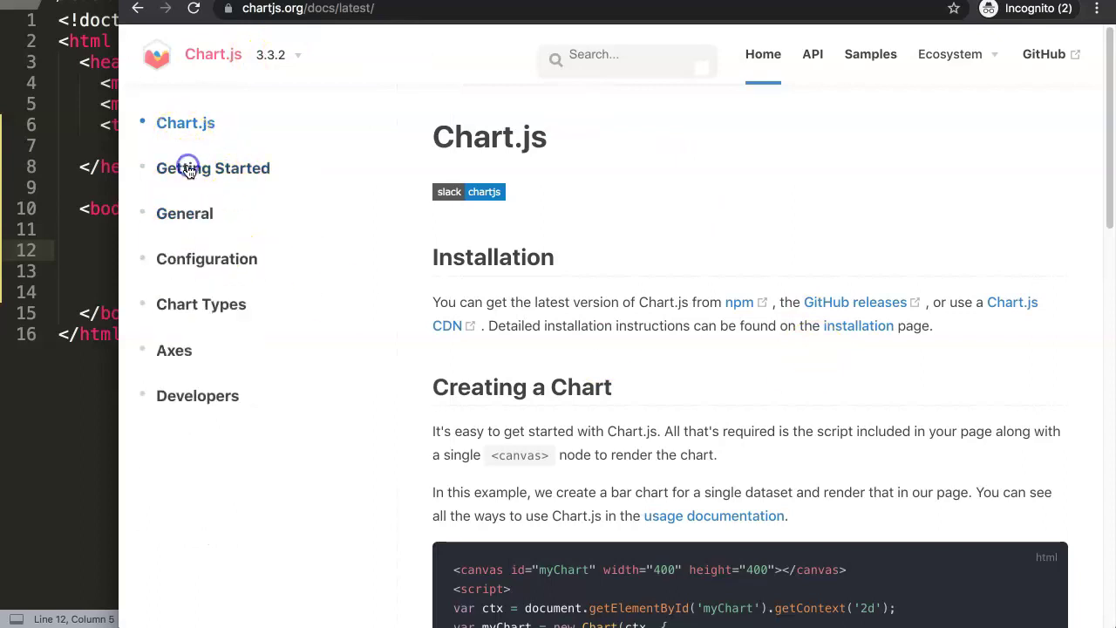
click(232, 171)
scroll(639, 290, down, 4)
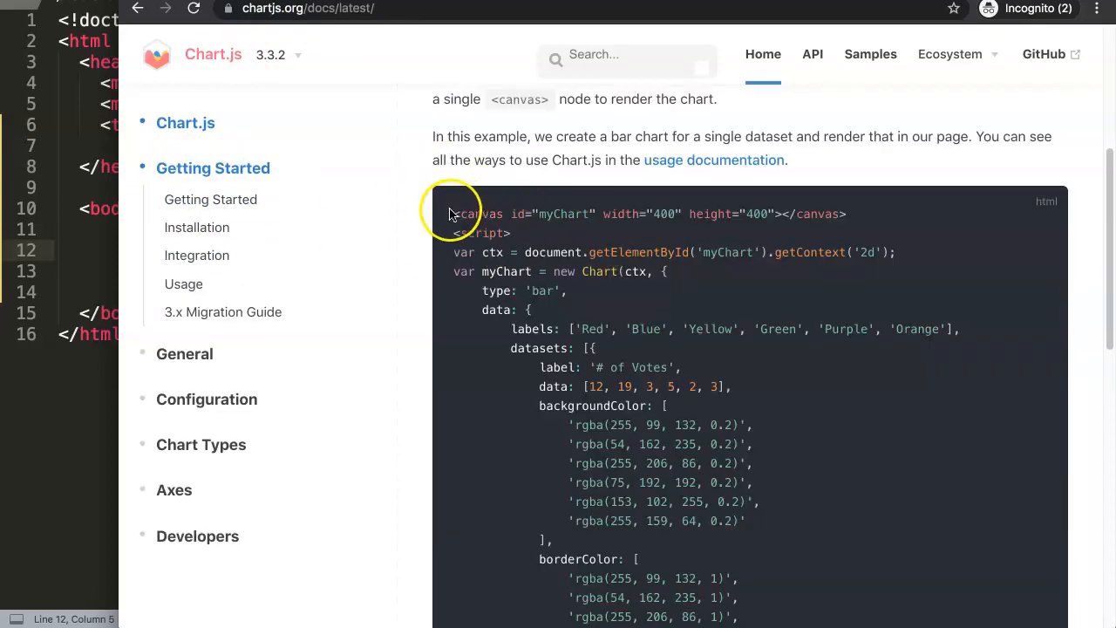
drag(454, 213, 533, 288)
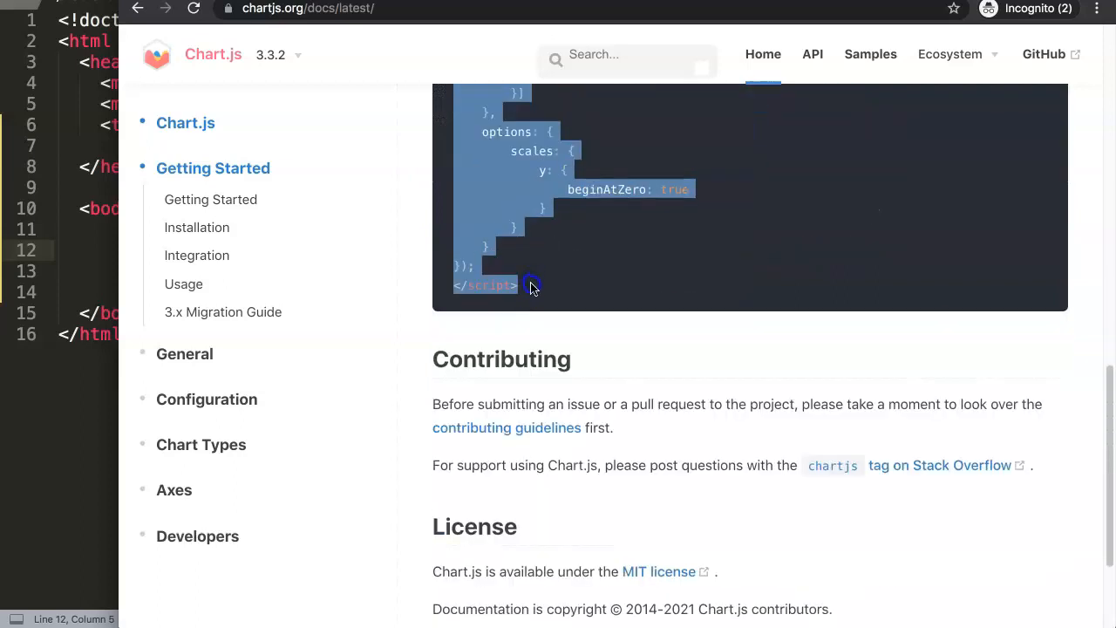
key(super+c)
Paste the example into the body and indent the script block below the canvas.
click(70, 270)
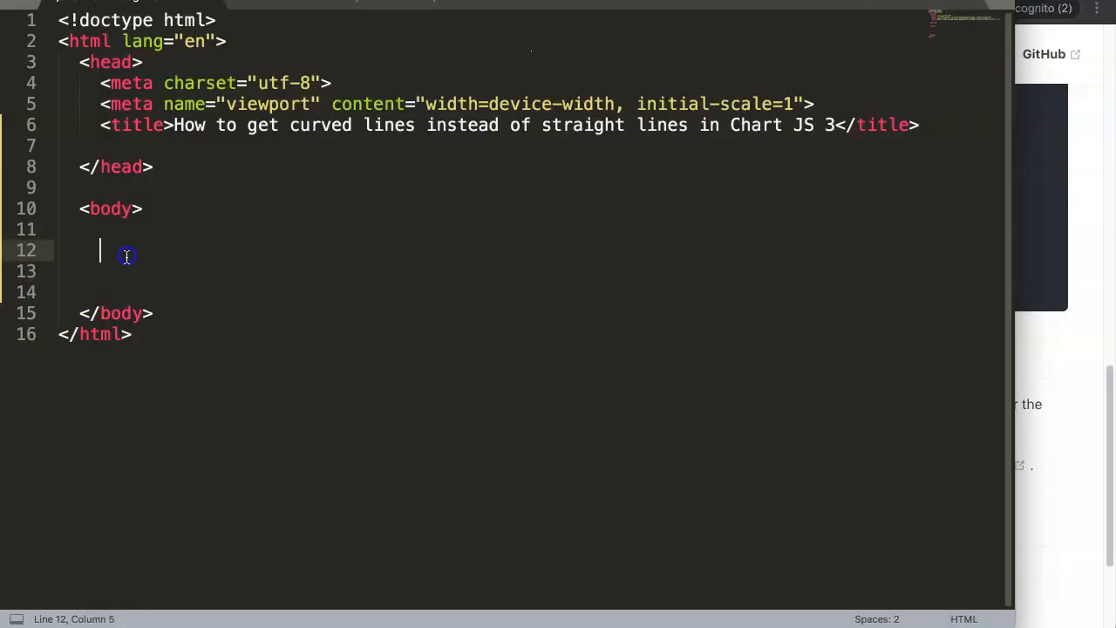
key(super+v)
scroll(126, 258, down, 5)
drag(206, 515, 51, 206)
key(Tab)
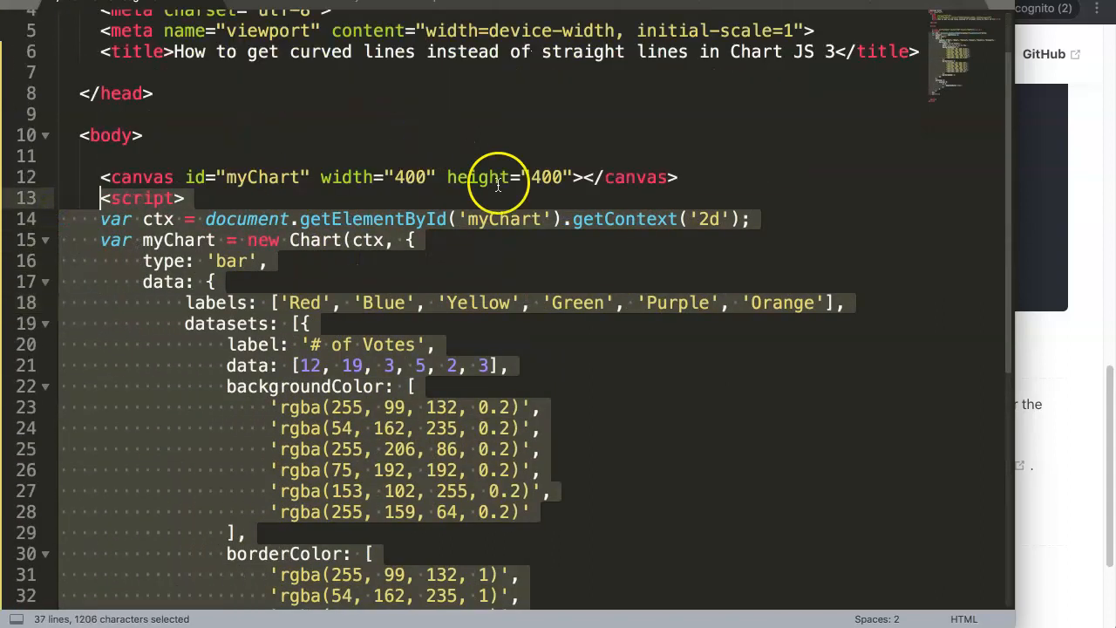
click(689, 177)
key(Return)
key(Return)
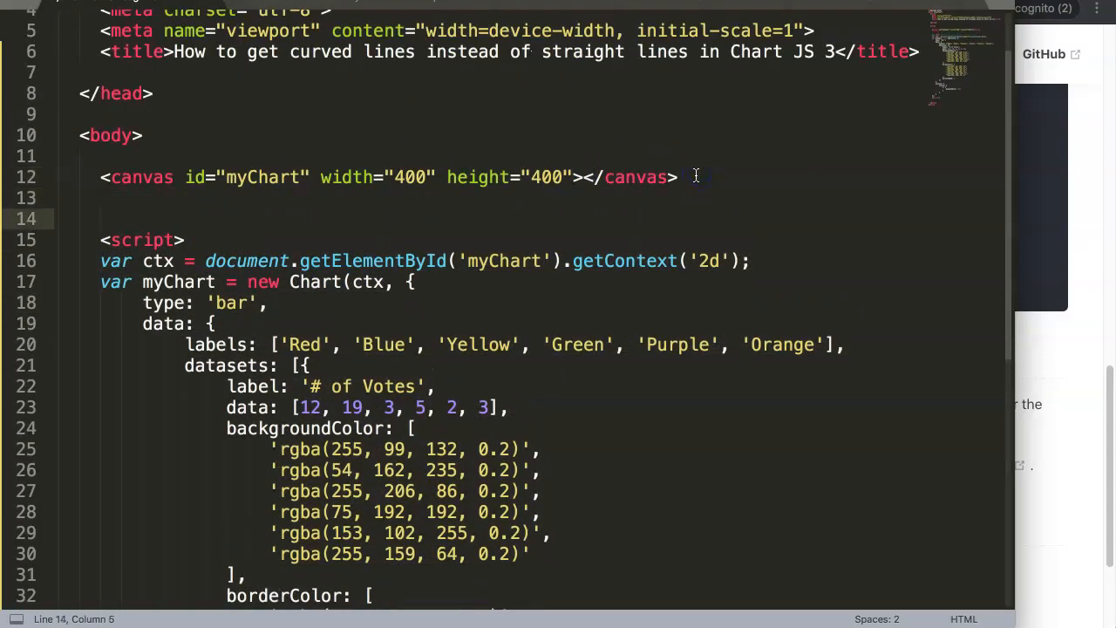
Change the chart type to 'line' and declare ctx and myChart with const.
double_click(231, 303)
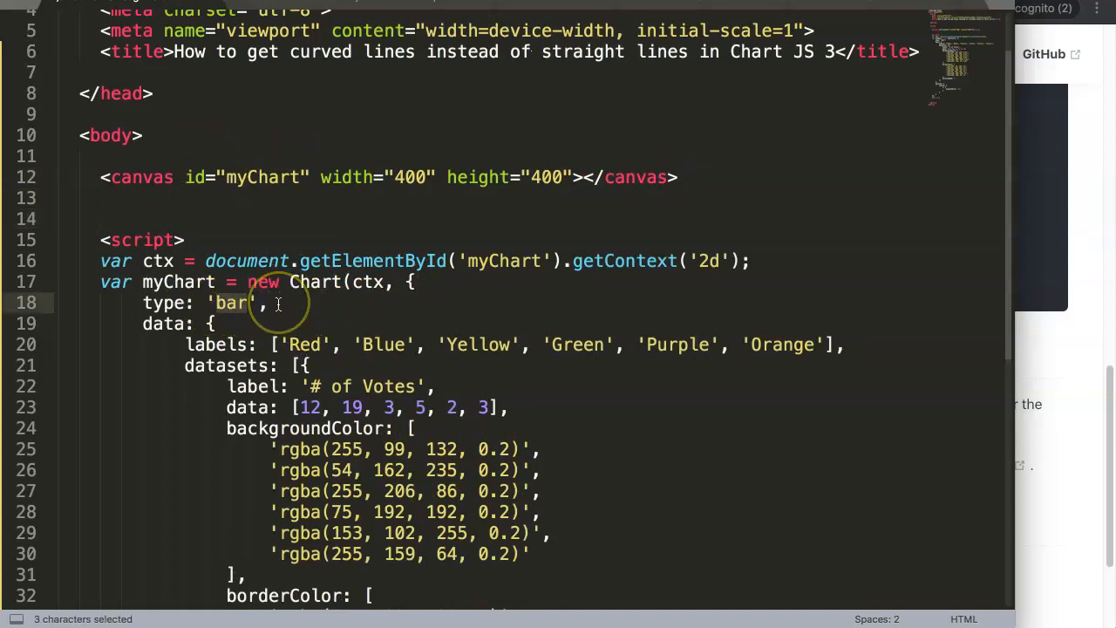
text(lie)
click(397, 239)
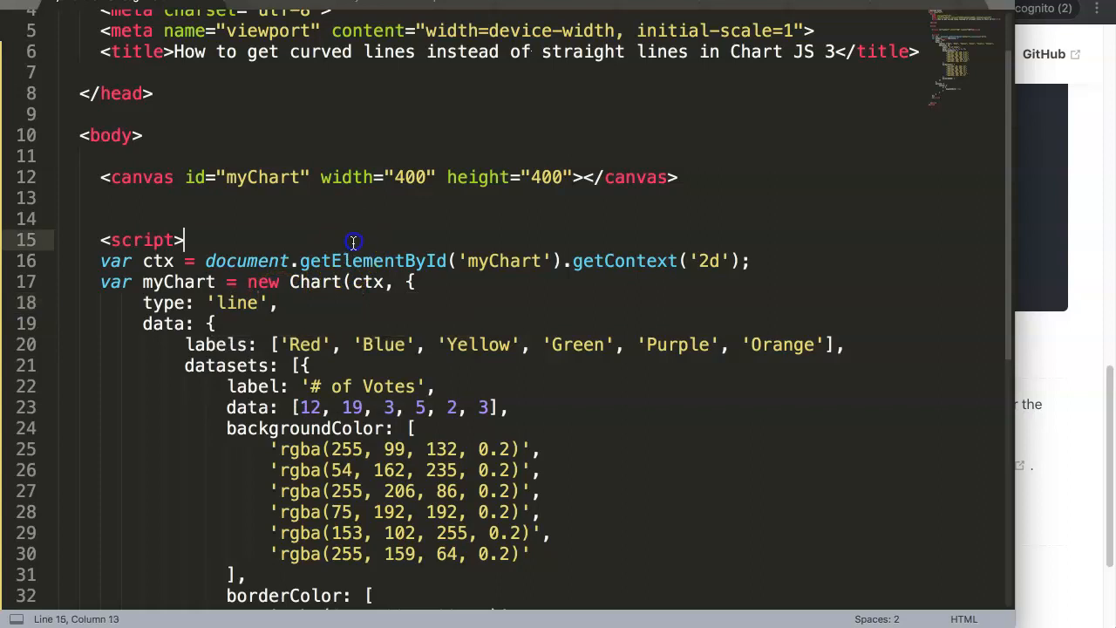
scroll(362, 281, down, 6)
scroll(361, 281, down, 4)
scroll(362, 281, up, 10)
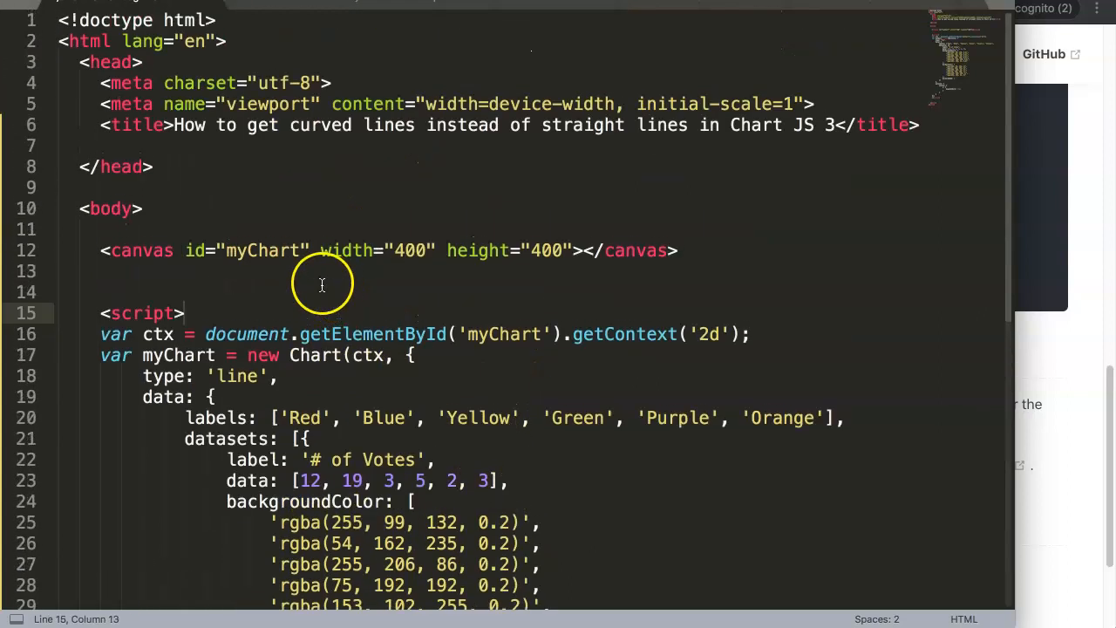
click(120, 335)
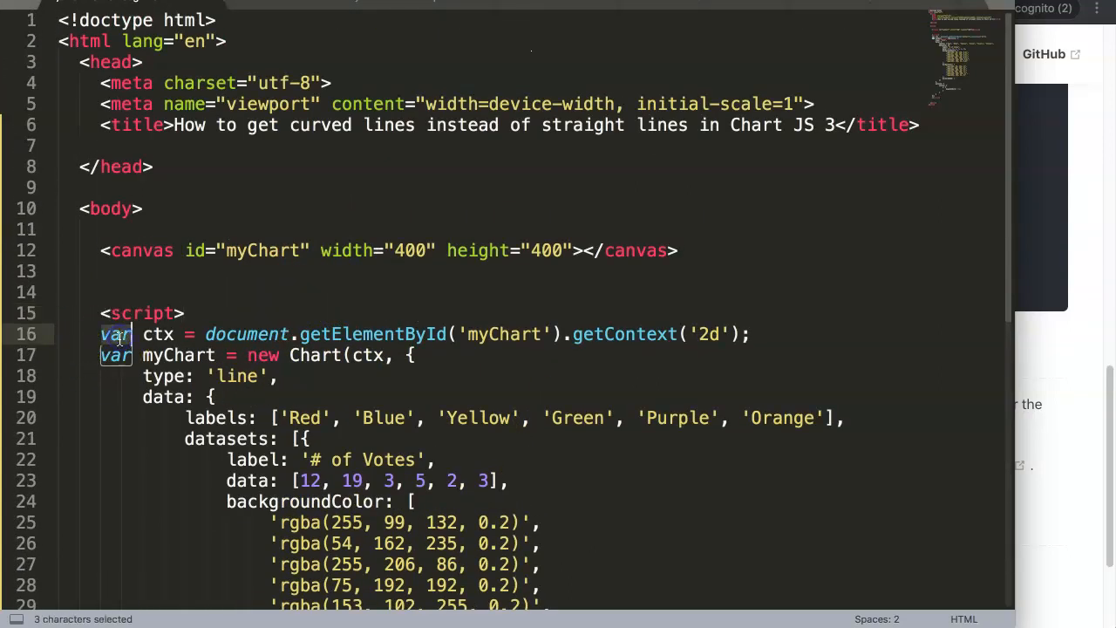
text(const)
key(Down)
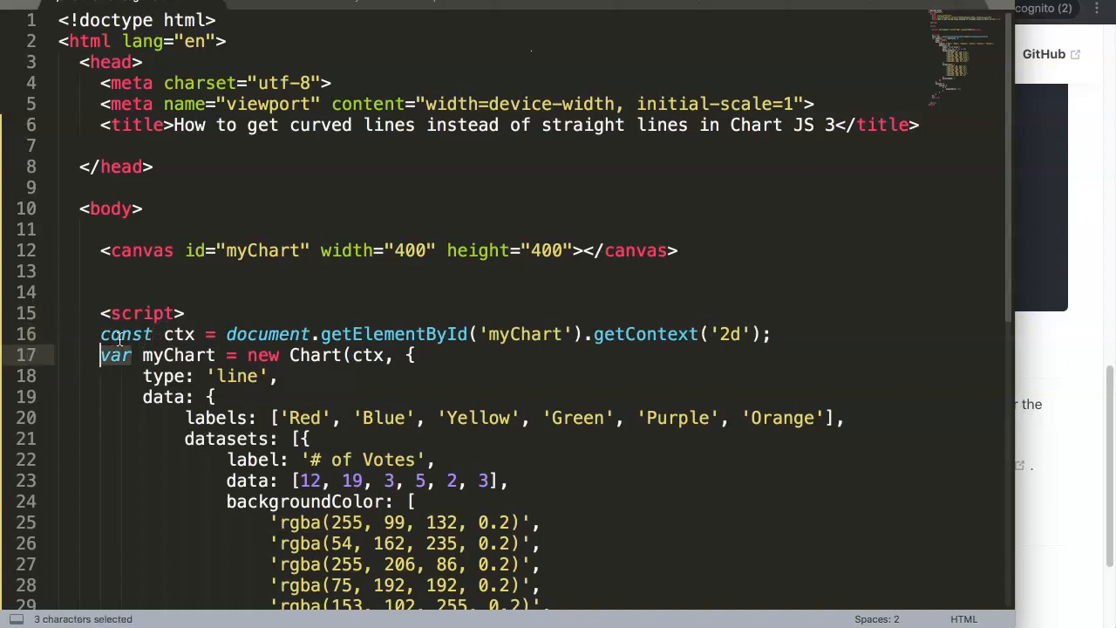
text(const)
click(163, 277)
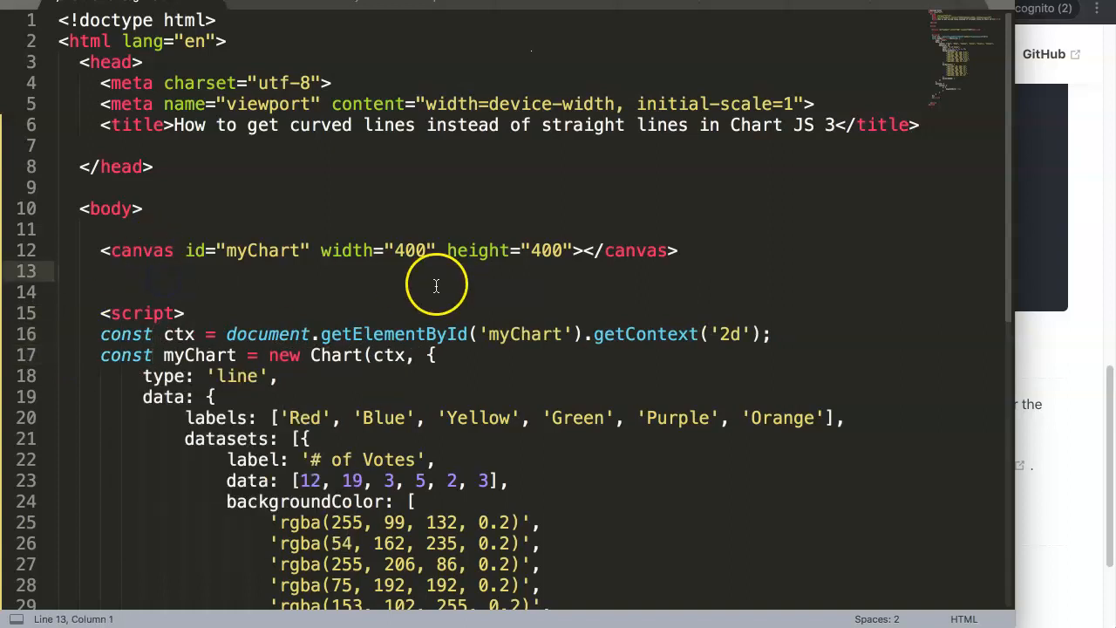
key(Tab)
key(Tab)
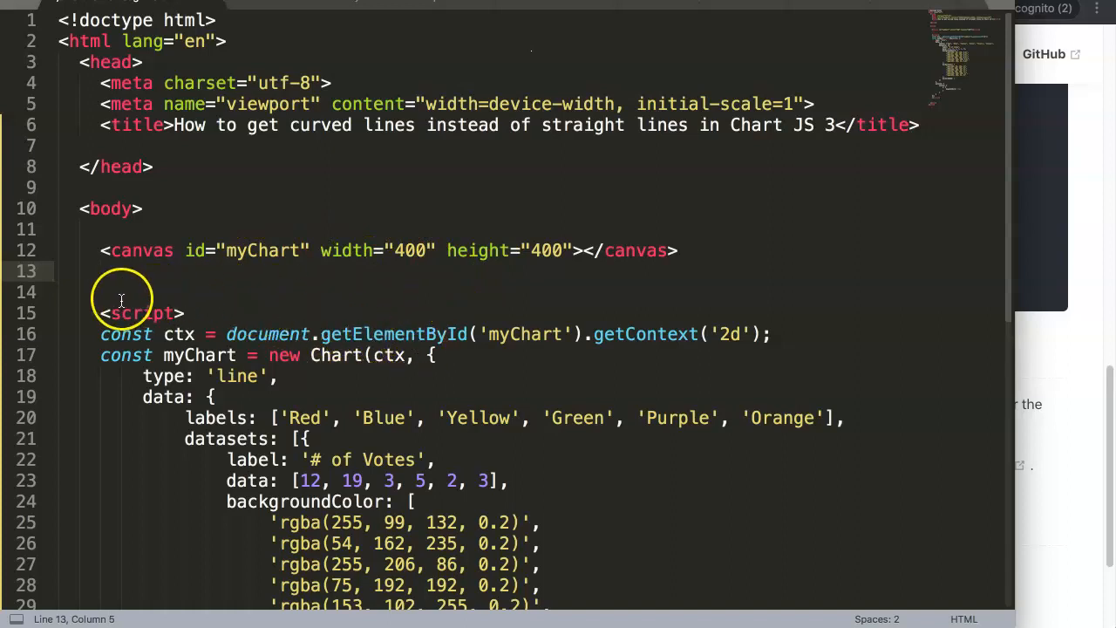
On the Getting Started docs page, select the jsDelivr Chart.js CDN script tag.
click(1071, 362)
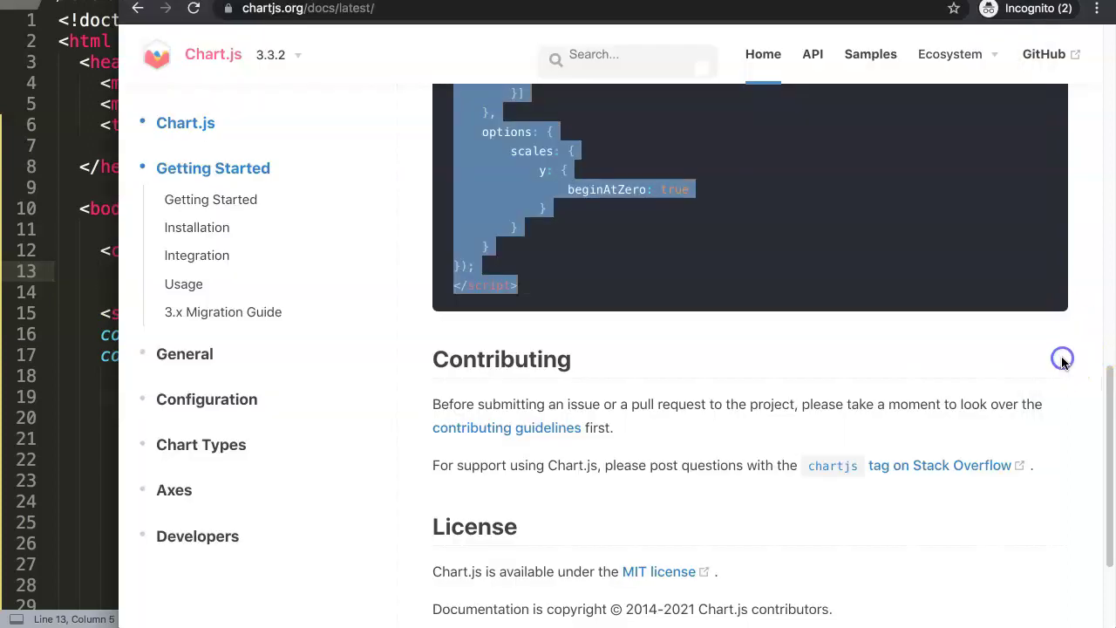
click(210, 199)
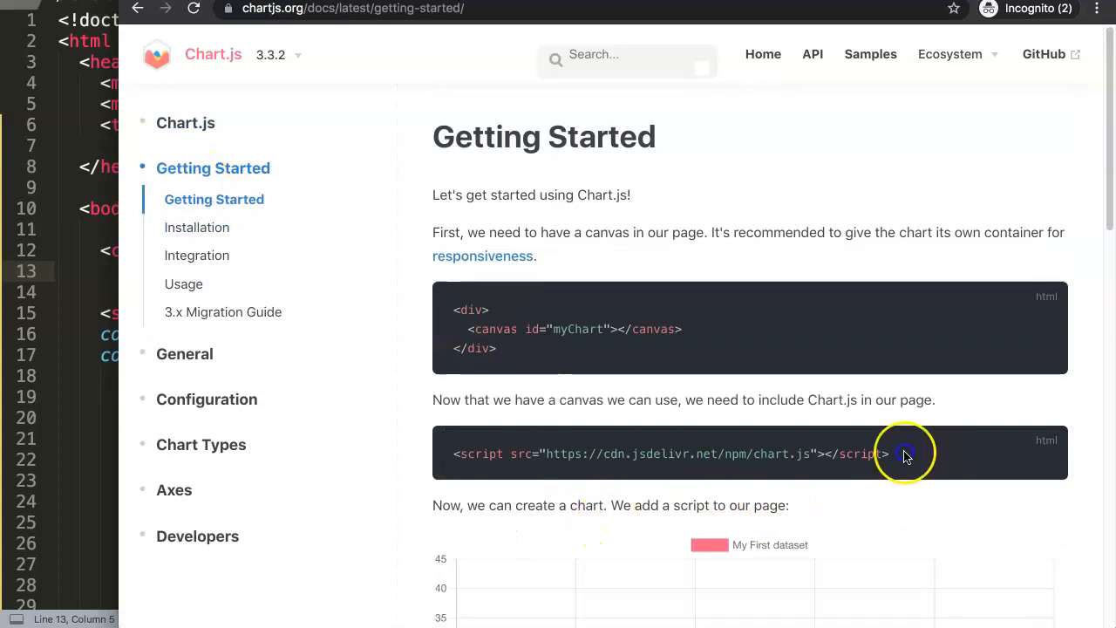
drag(892, 454, 462, 453)
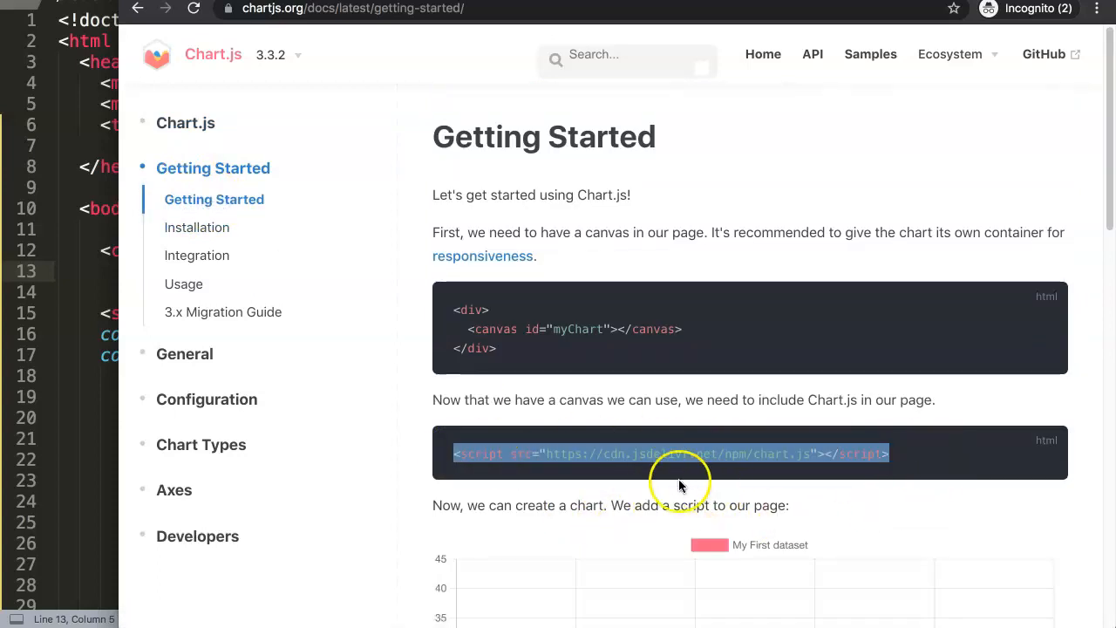
Copy the CDN script tag and paste it into the page below the canvas.
key(super+c)
click(87, 314)
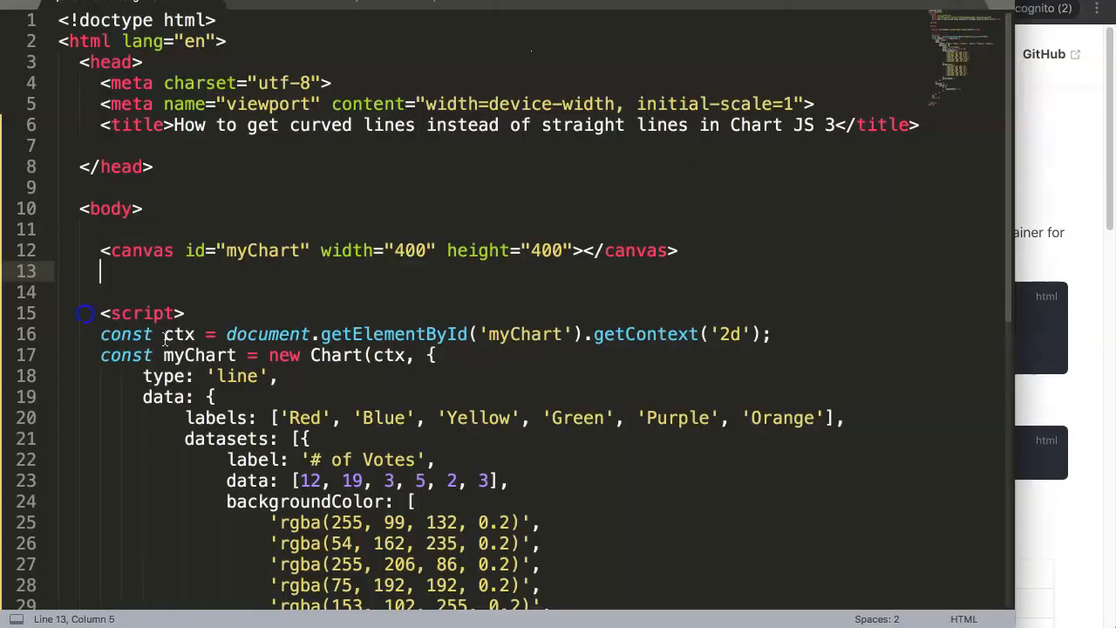
key(super+v)
click(727, 251)
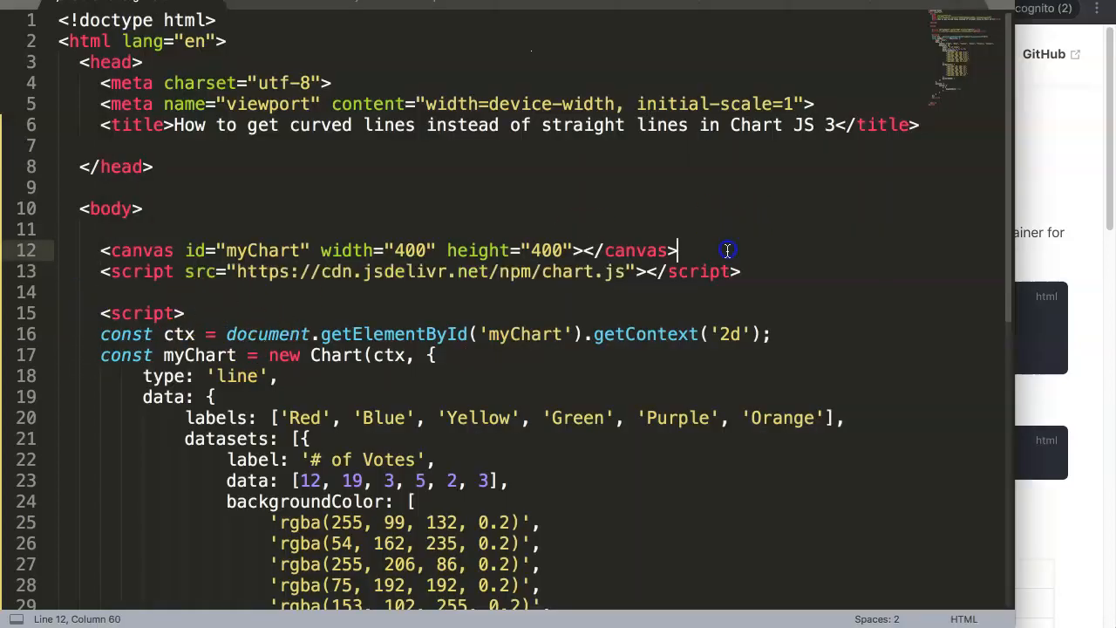
key(Return)
key(Return)
Tidy the spacing so the CDN tag sits directly above the chart script block.
double_click(697, 313)
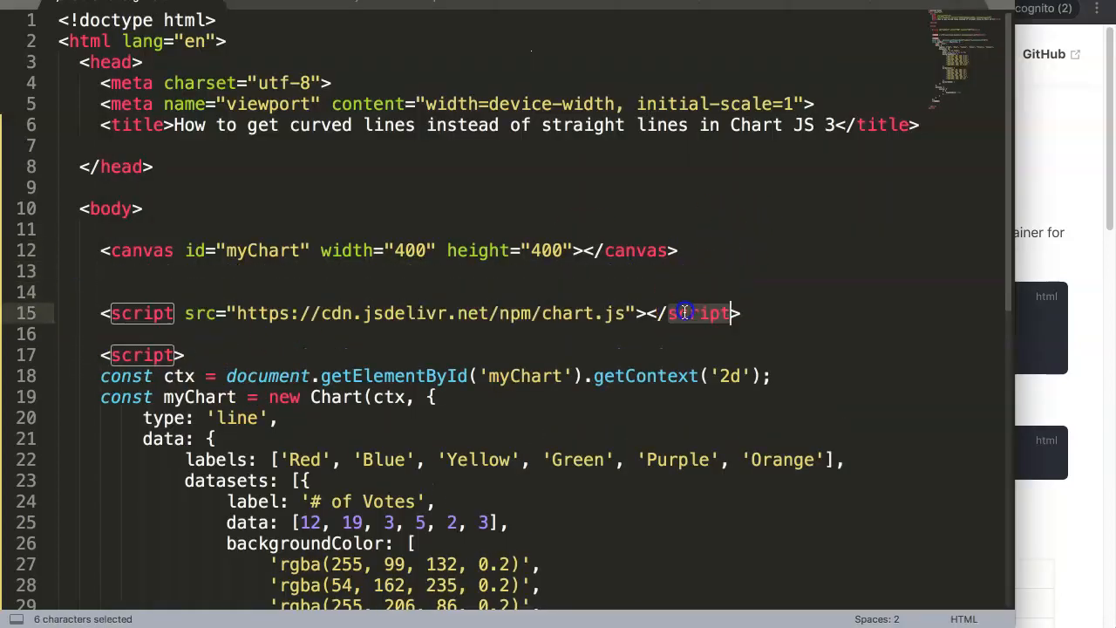
click(178, 376)
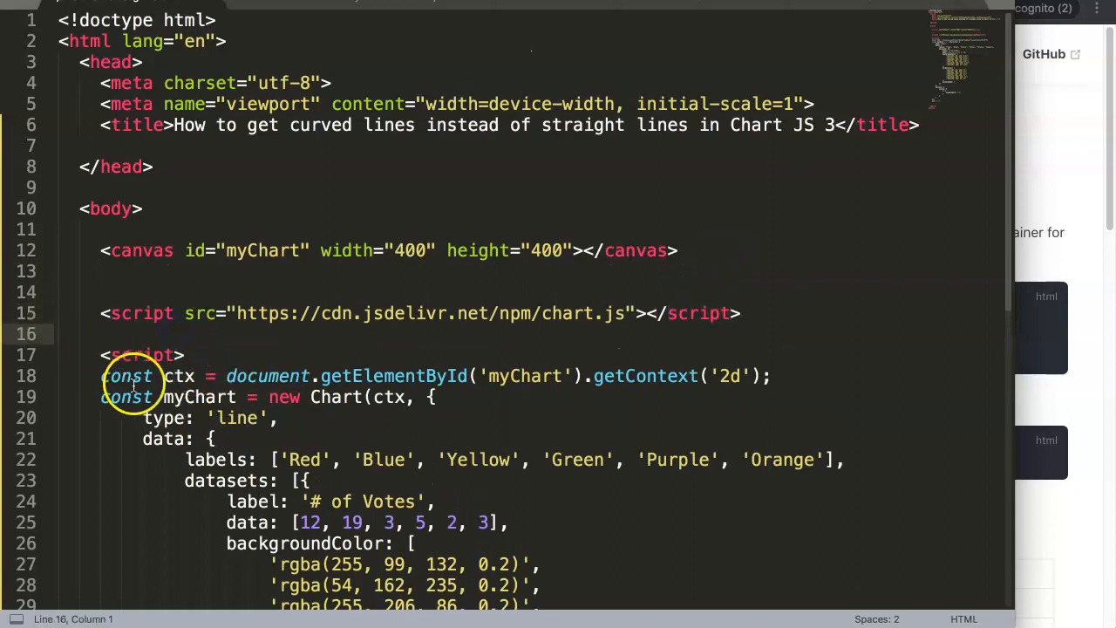
scroll(131, 375, down, 3)
drag(112, 265, 331, 440)
click(234, 286)
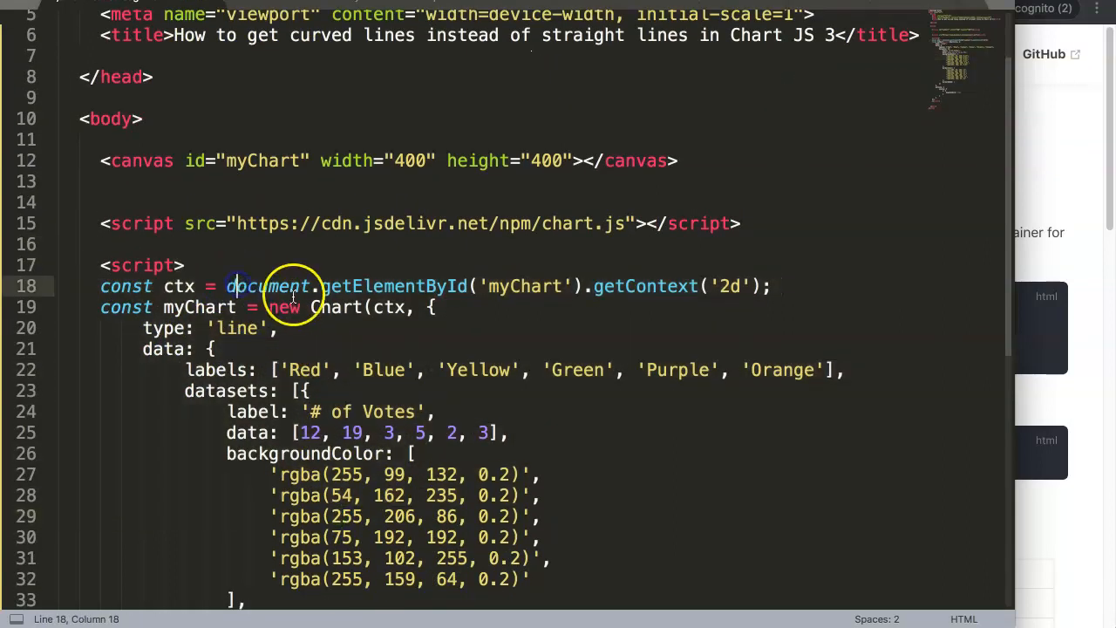
drag(237, 223, 427, 255)
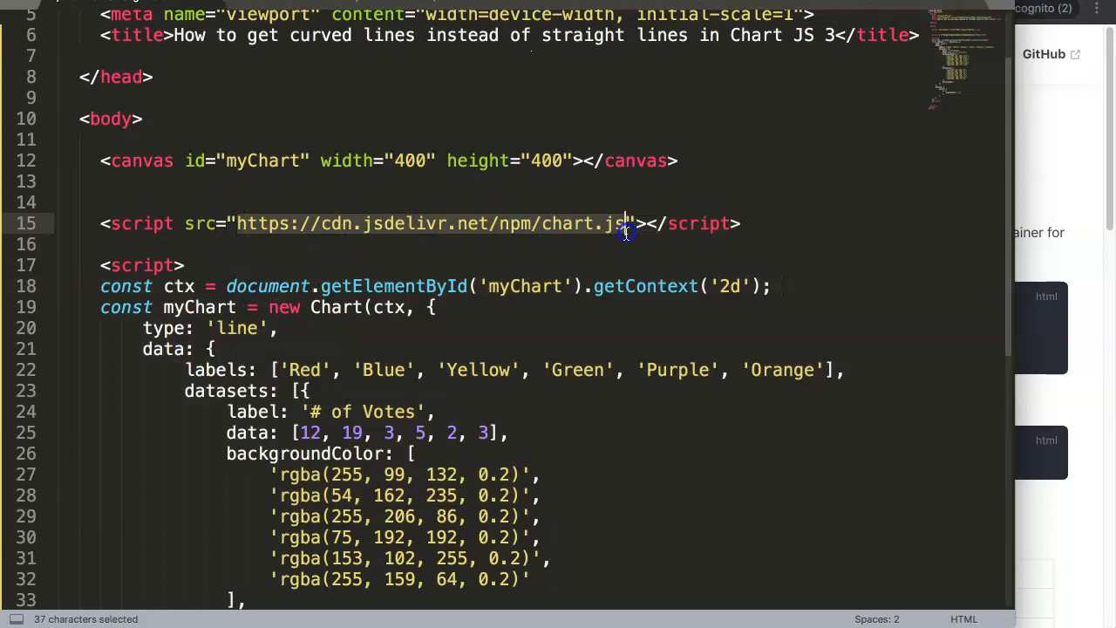
click(365, 253)
key(BackSpace)
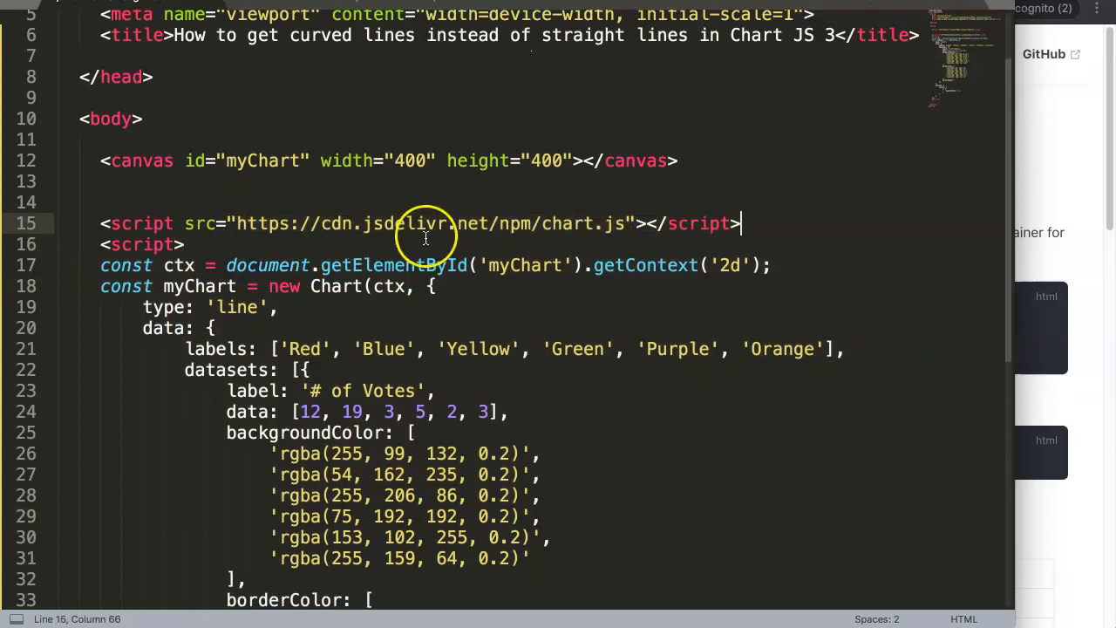
scroll(331, 279, up, 3)
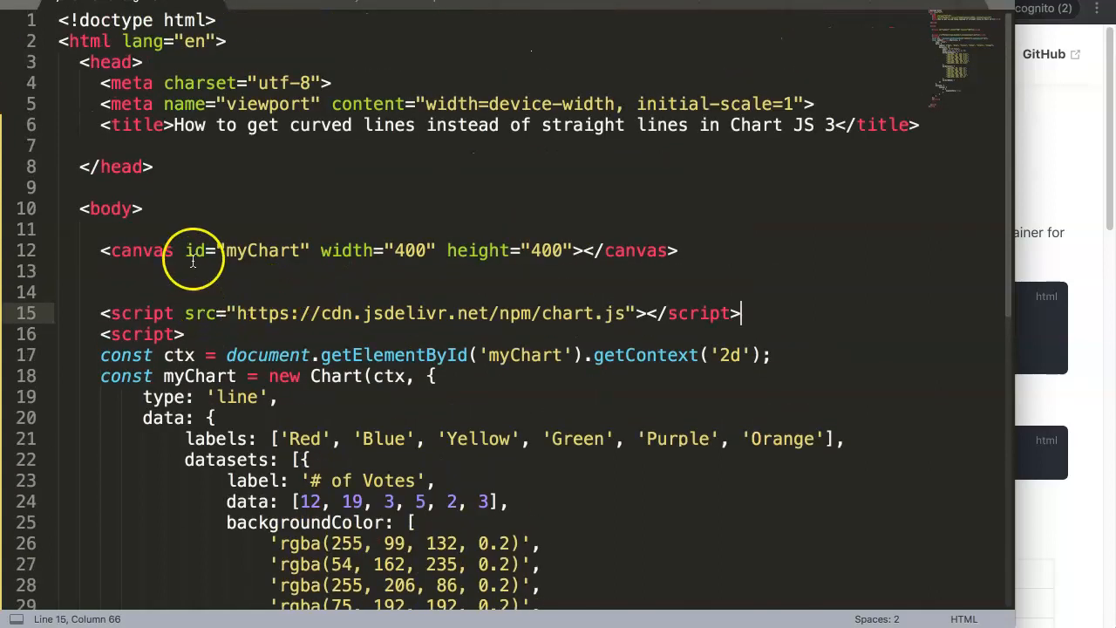
drag(320, 250, 571, 250)
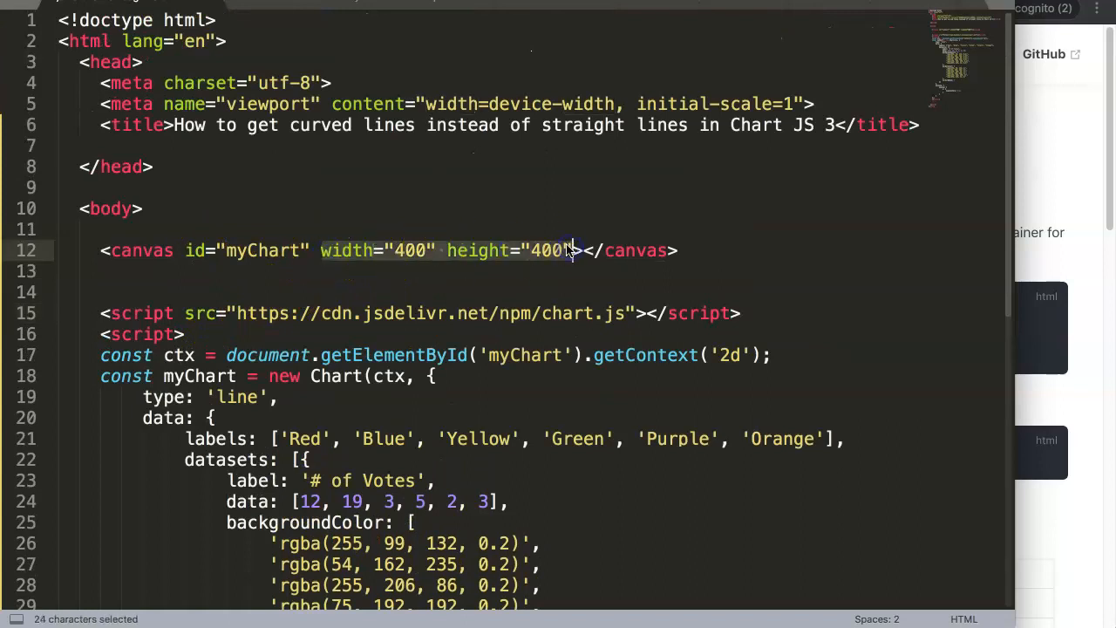
Strip the canvas width/height and wrap it in an indented <div class="chartBox">.
key(BackSpace)
key(BackSpace)
key(Up)
key(Return)
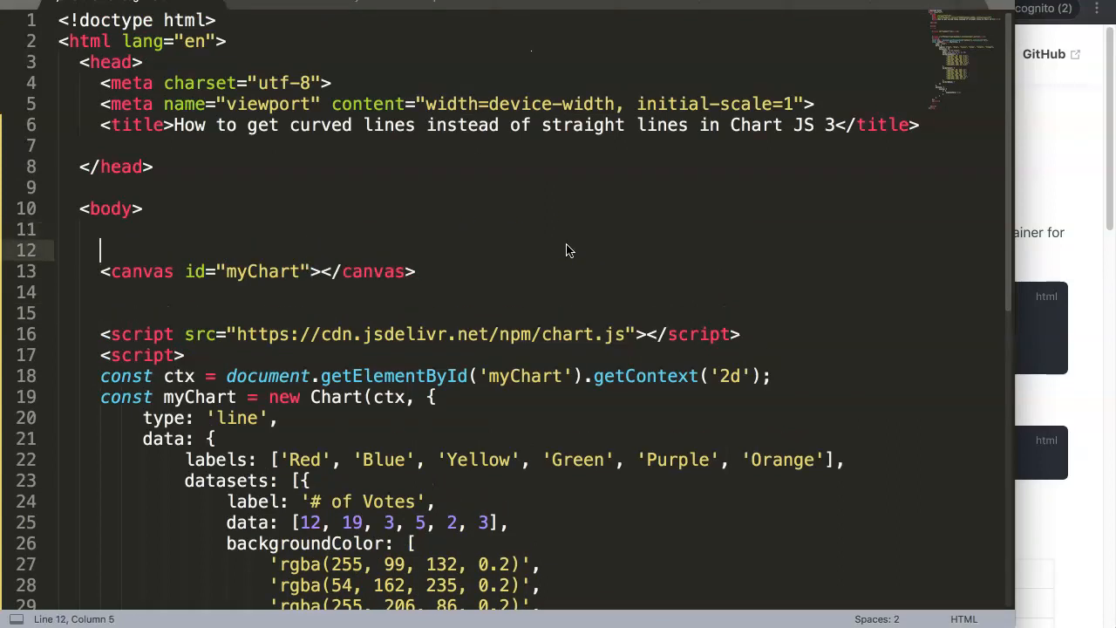
text(div class)
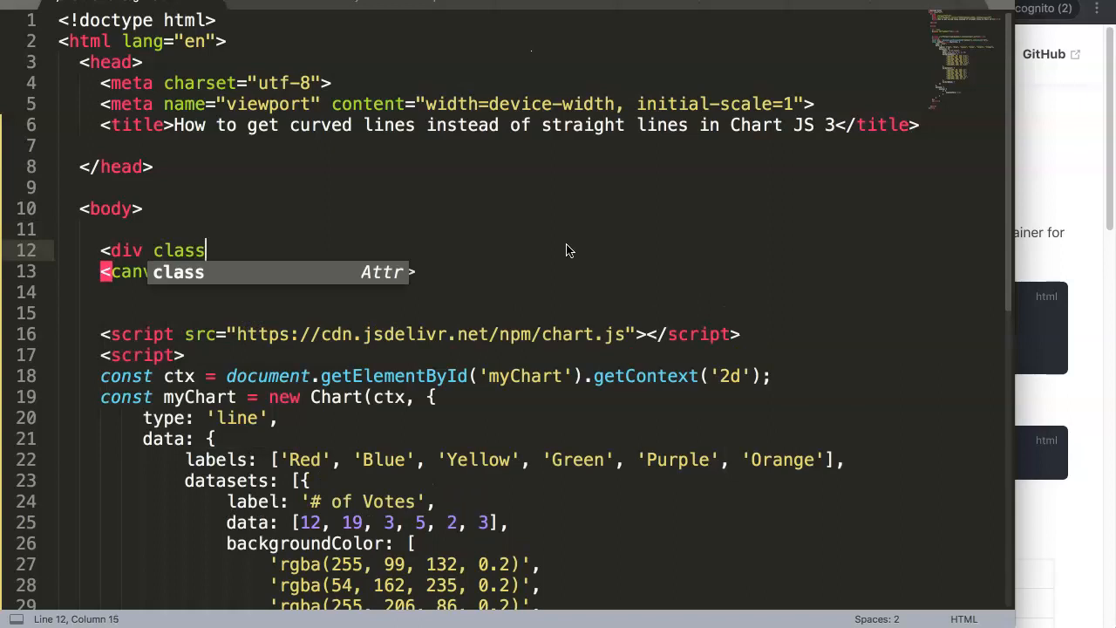
text(="chartBox")
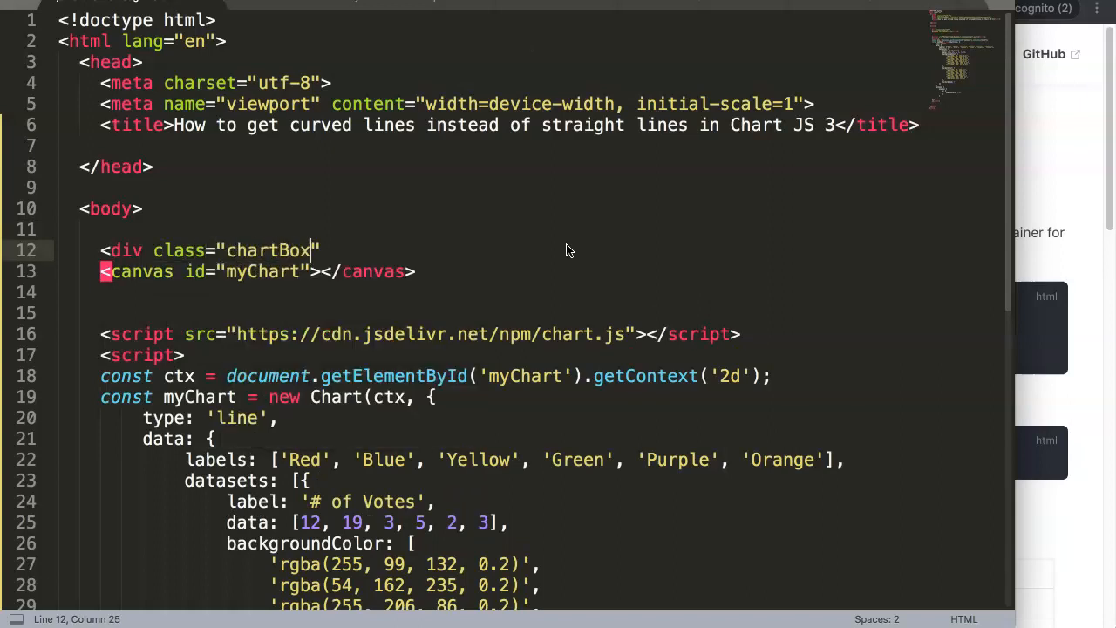
text(>)
key(Down)
key(Down)
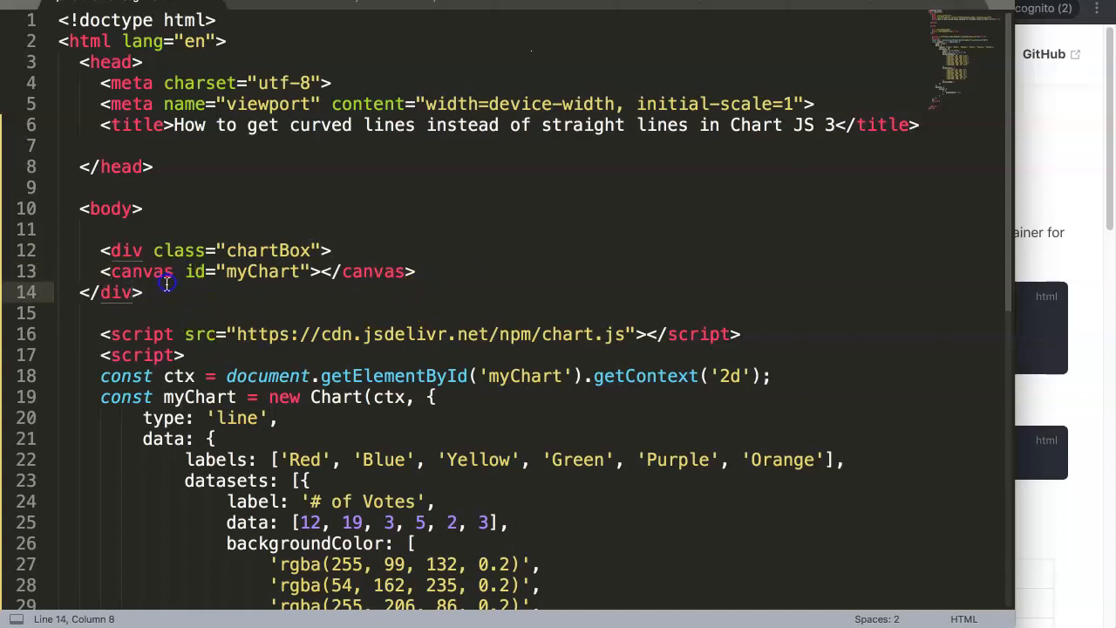
mouse_move(144, 292)
mouse_down()
mouse_move(113, 271)
mouse_move(331, 271)
mouse_up()
key(Tab)
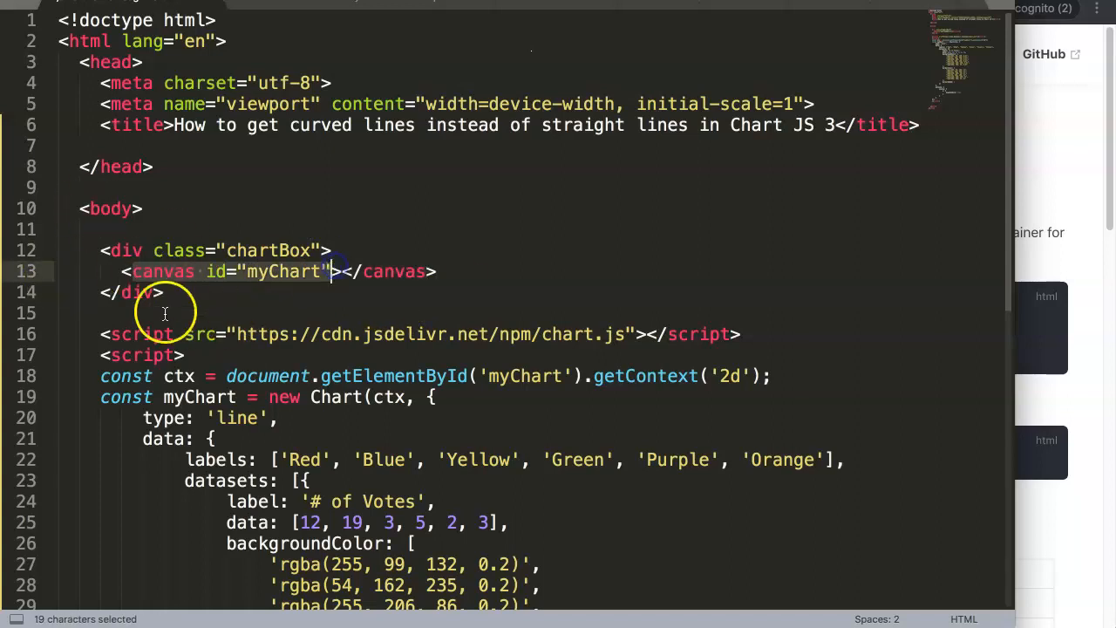
Add a <style> block in the head with .chartBox { width: 800px; }.
click(143, 207)
click(145, 147)
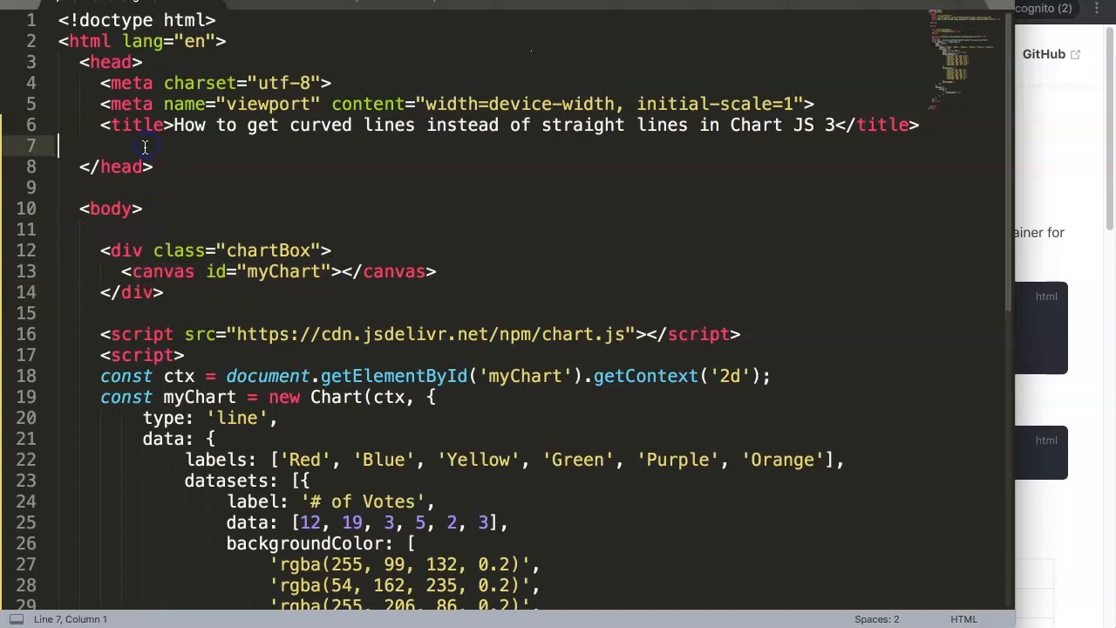
text(<sty)
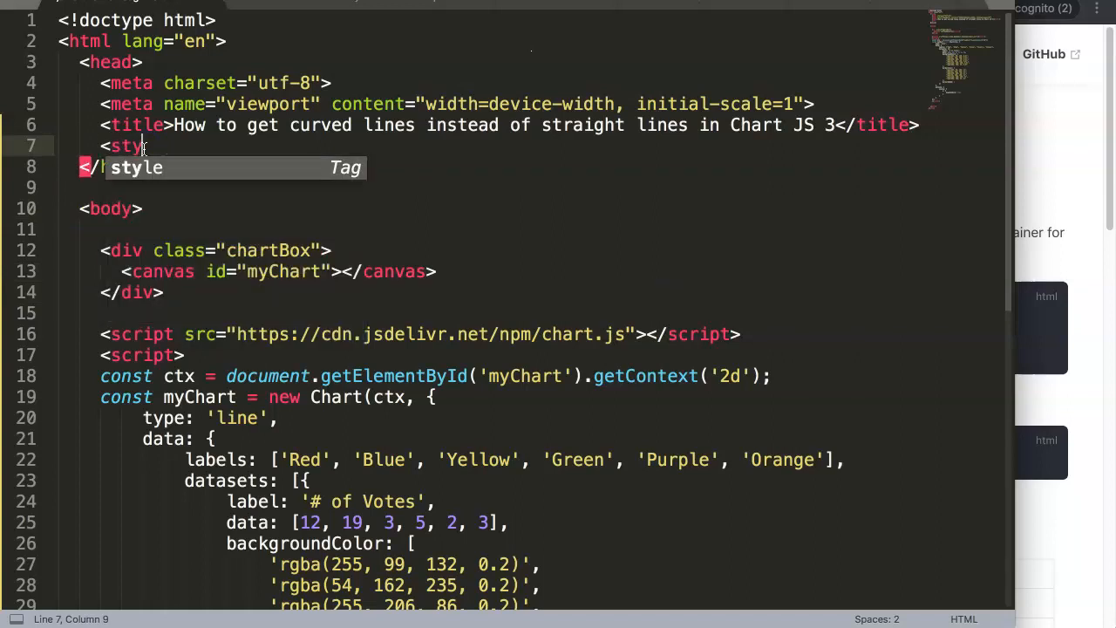
key(Tab)
key(Right)
key(Right)
key(Return)
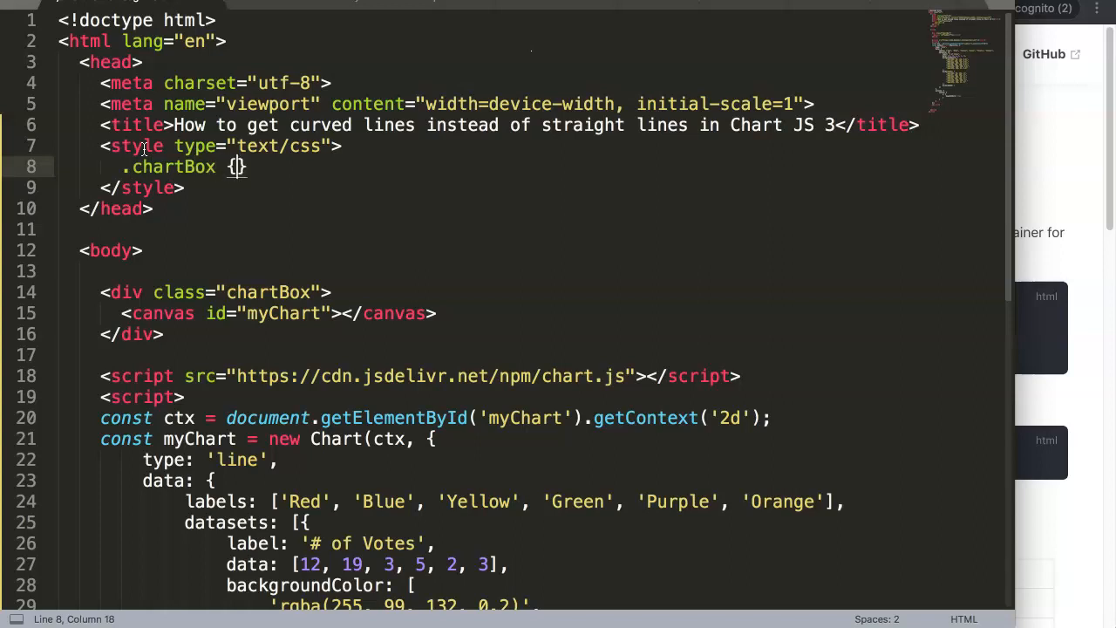
key(Return)
text(width;)
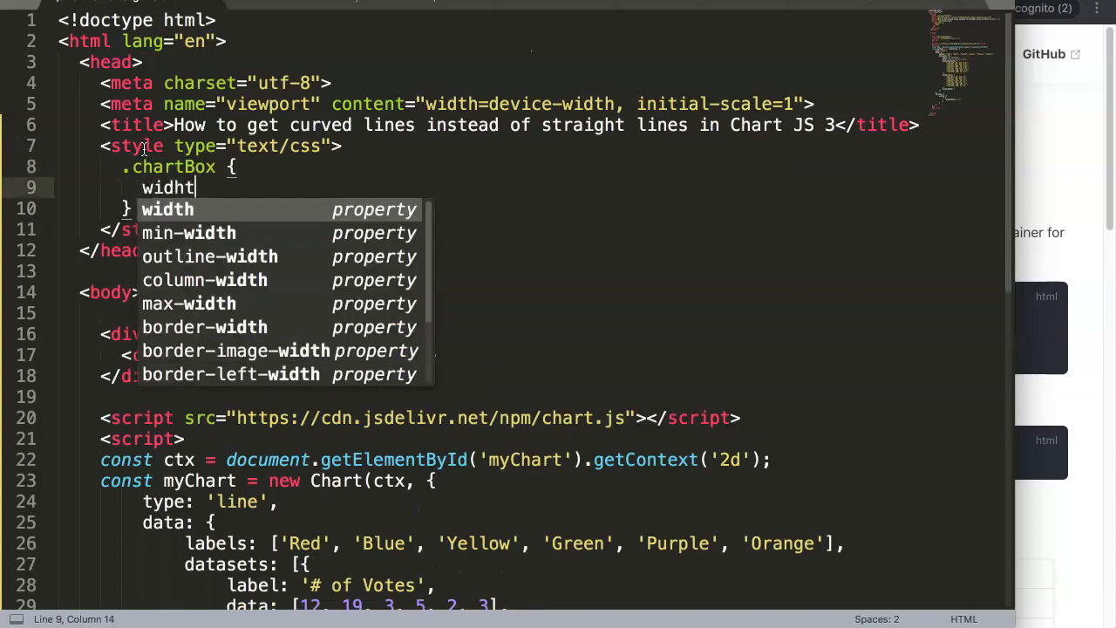
key(BackSpace)
key(BackSpace)
text(j)
key(BackSpace)
text(h)
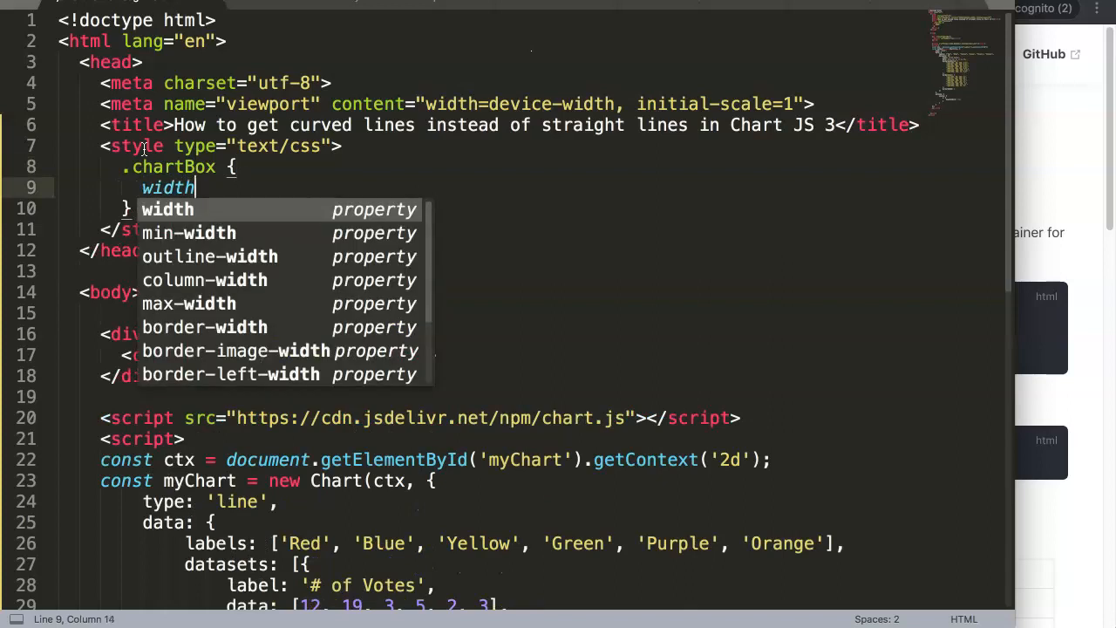
key(Tab)
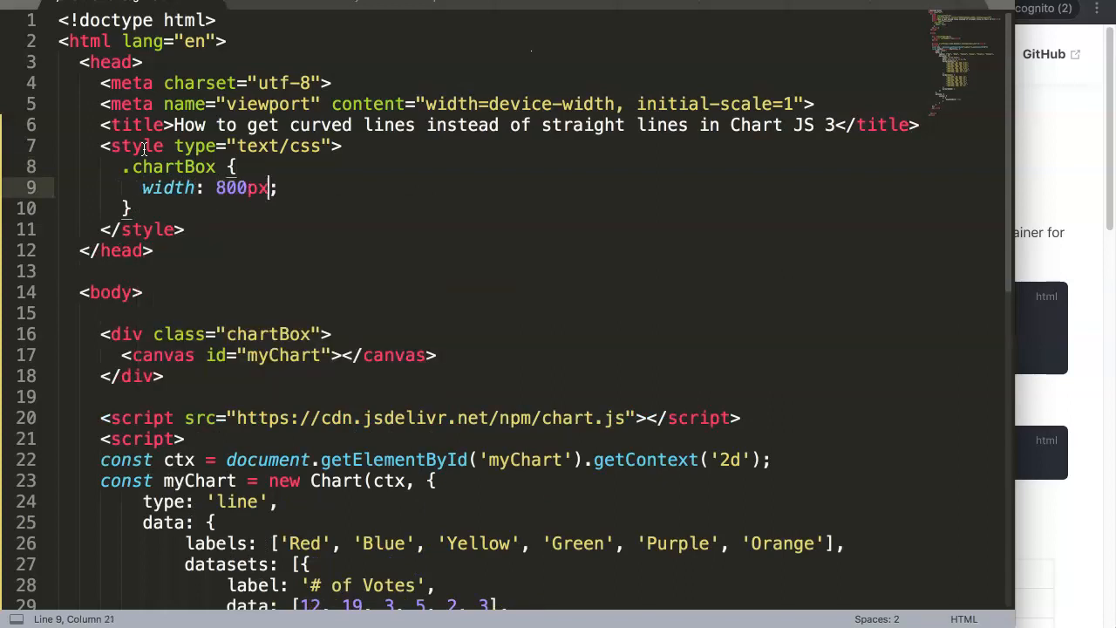
Save, view the straight-line chart in the browser, and return to the docs tab.
key(super+Tab)
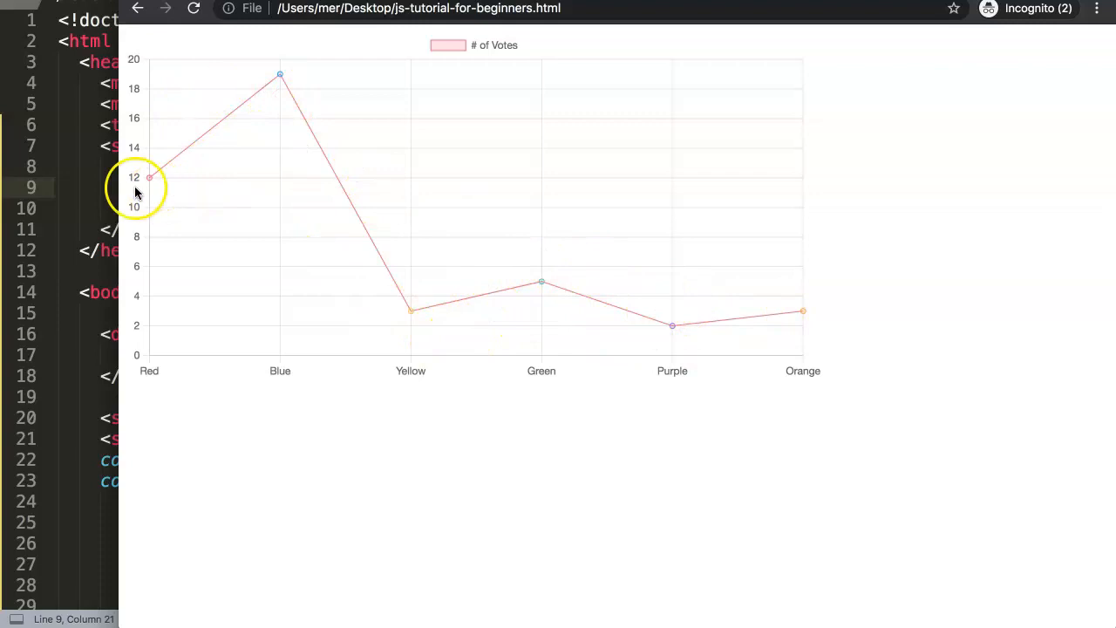
click(54, 242)
click(1084, 198)
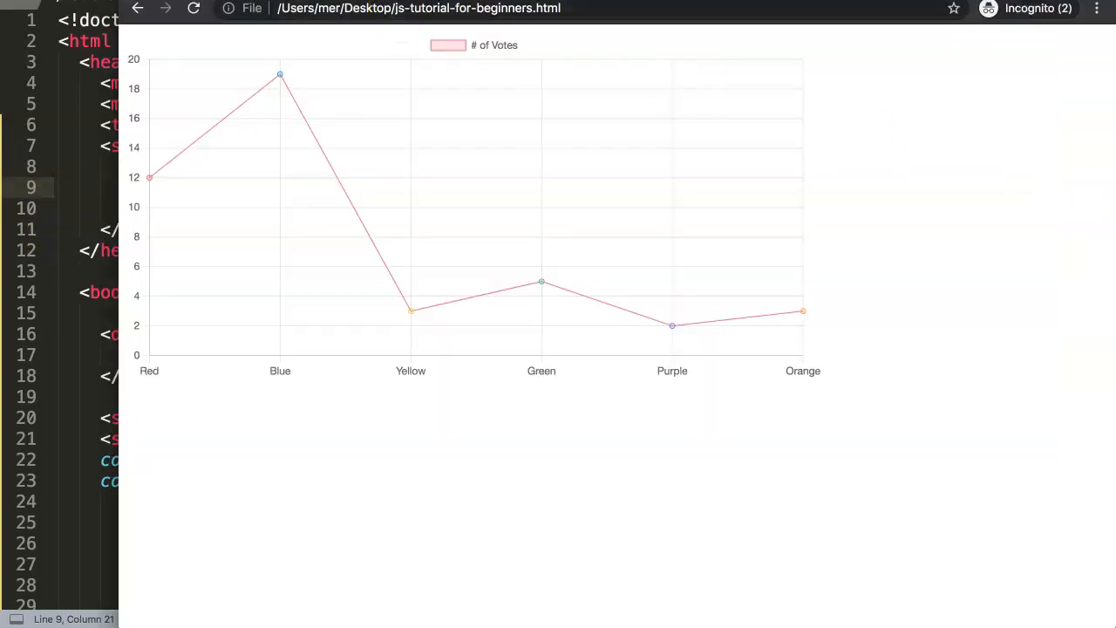
key(ctrl+Tab)
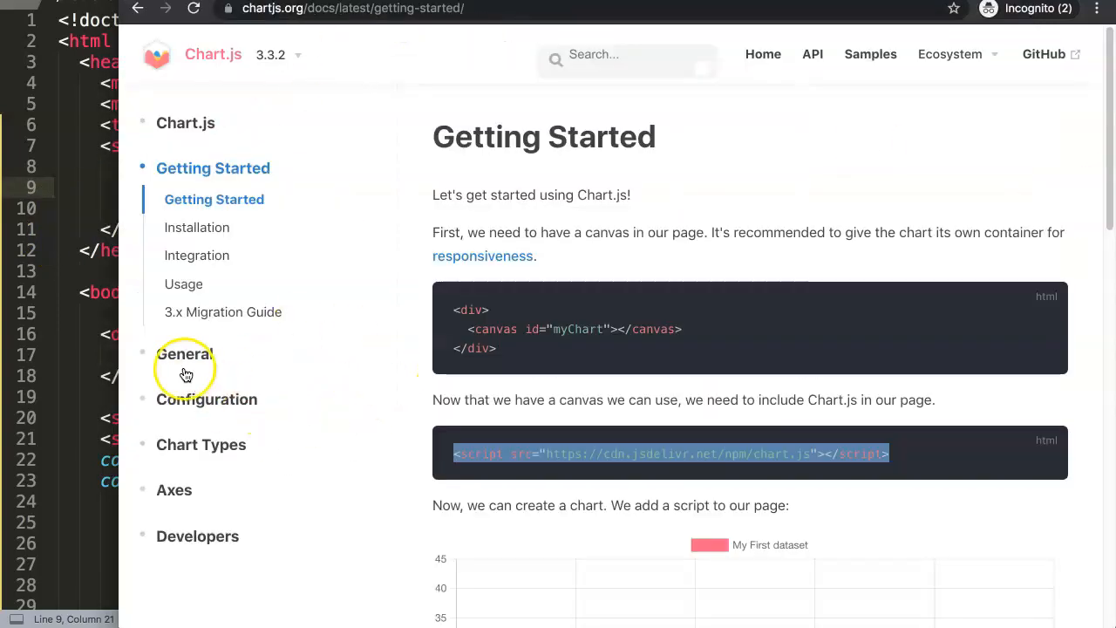
Open the Line Chart docs page and jump to the Line Styling section on tension.
click(183, 444)
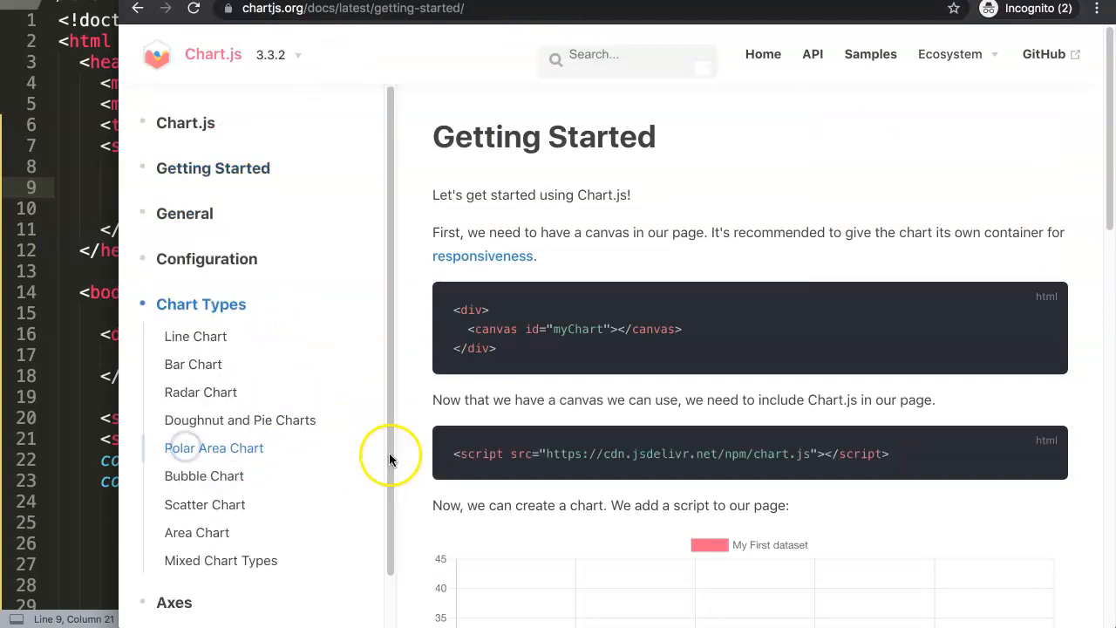
click(195, 335)
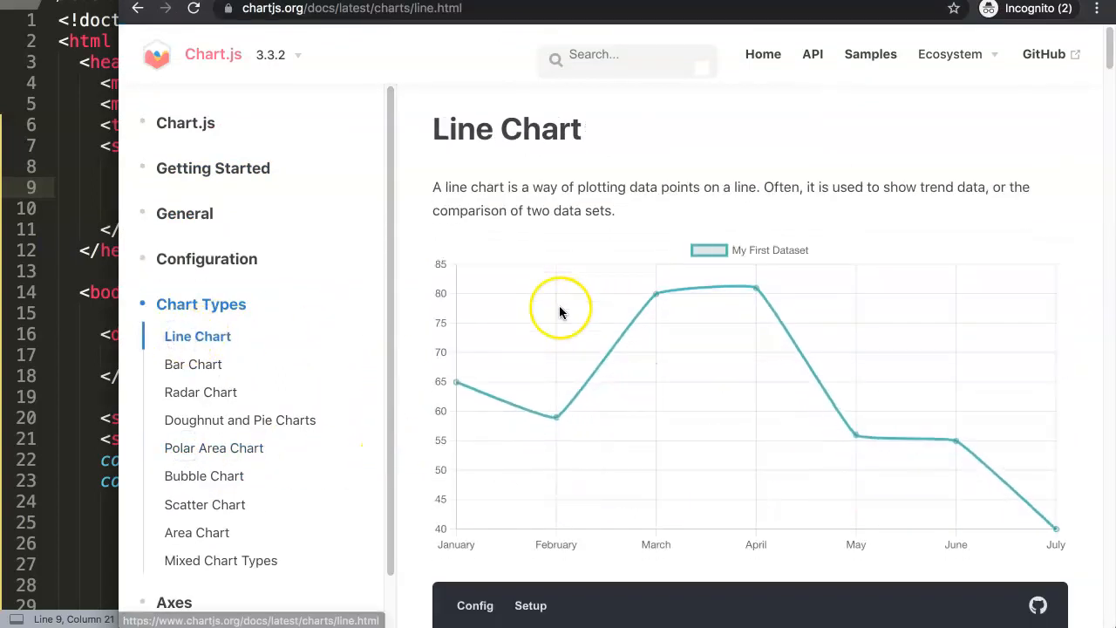
scroll(560, 311, down, 4)
scroll(532, 427, up, 4)
scroll(879, 461, down, 4)
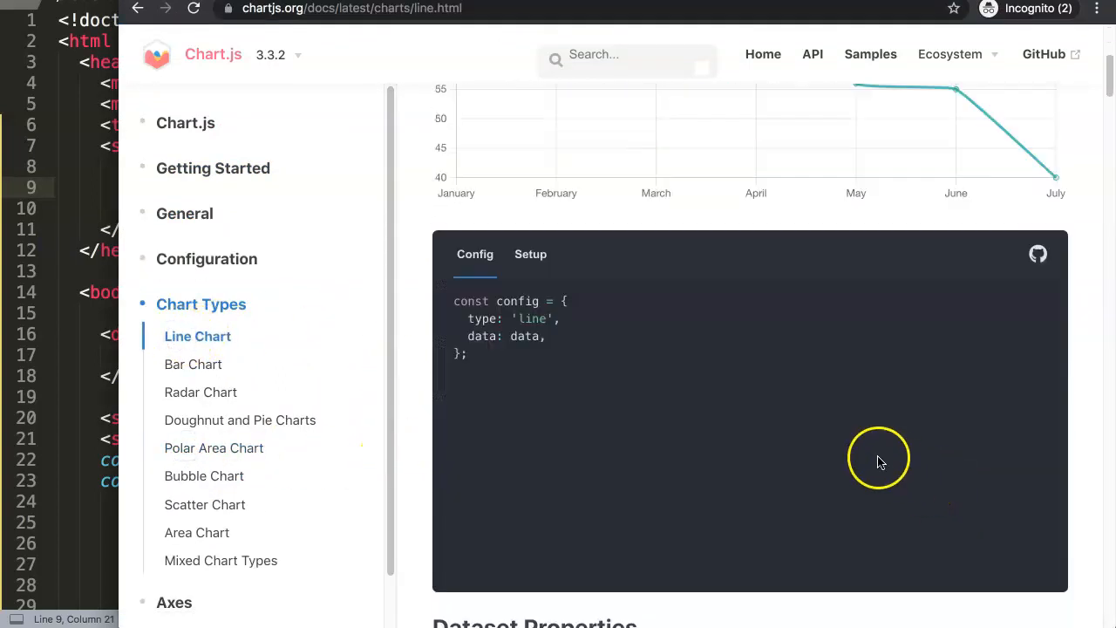
scroll(426, 437, up, 1)
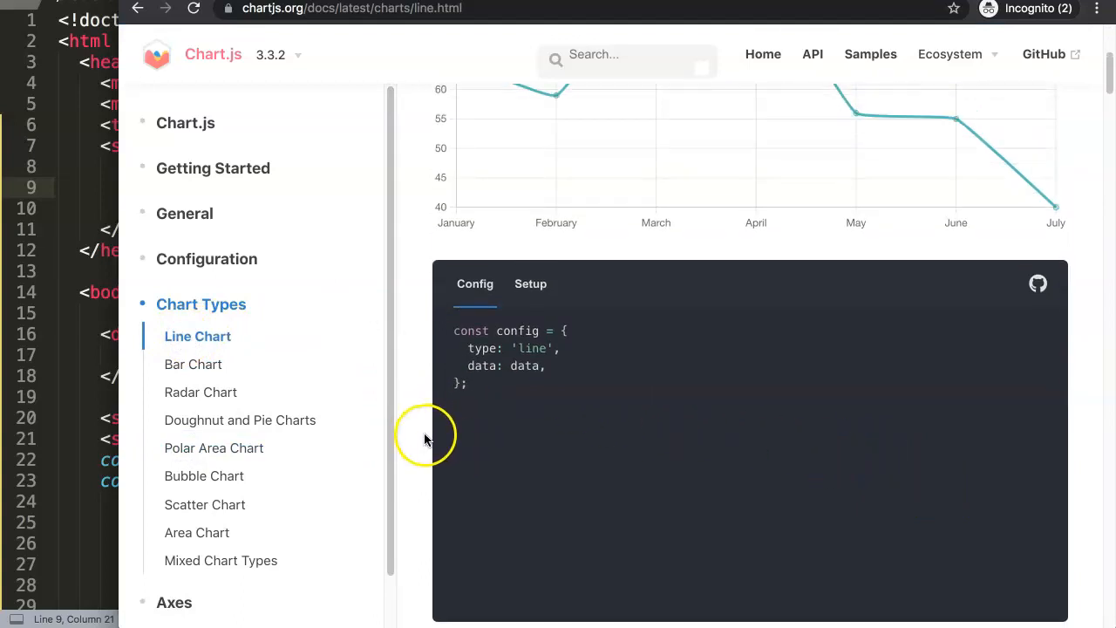
scroll(420, 429, down, 1)
scroll(415, 418, down, 8)
scroll(420, 418, up, 3)
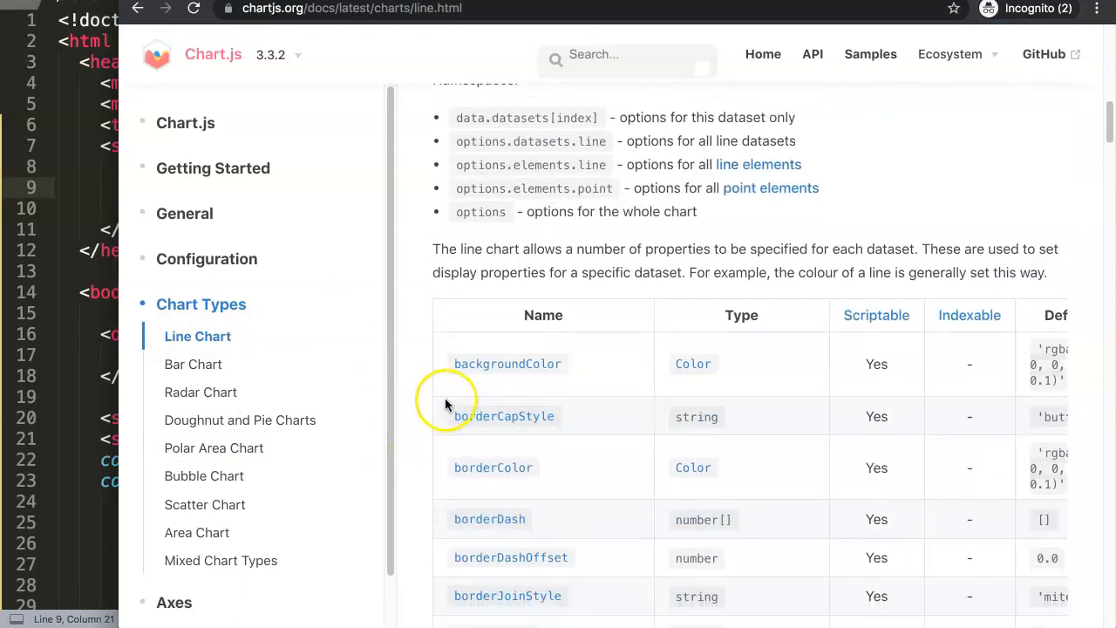
scroll(493, 383, down, 5)
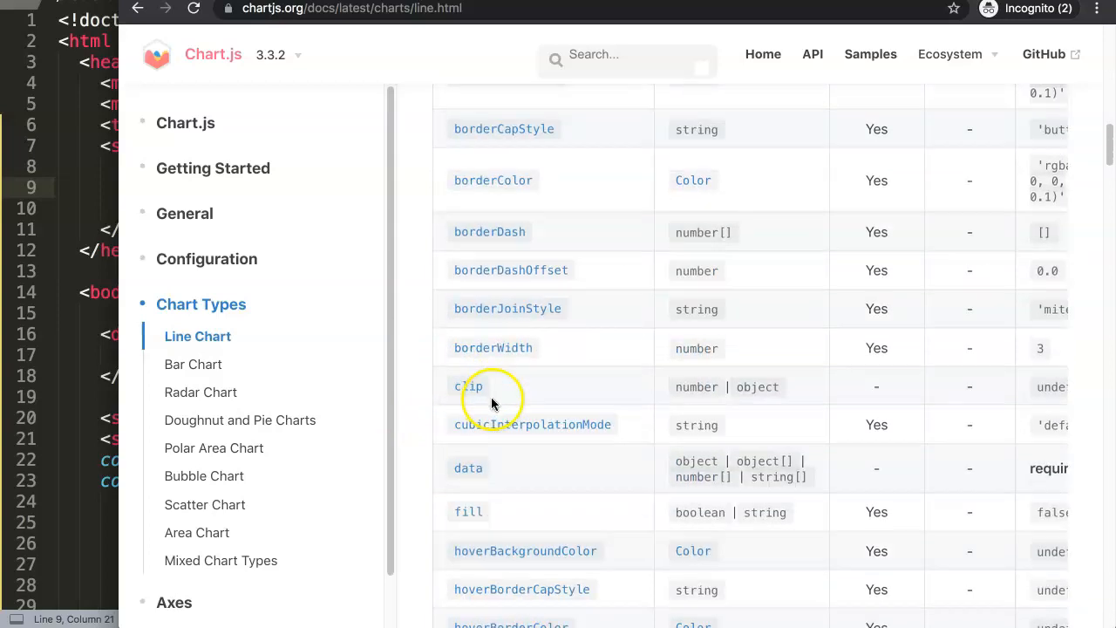
scroll(495, 397, down, 4)
scroll(498, 401, down, 2)
scroll(523, 419, down, 1)
scroll(592, 471, down, 2)
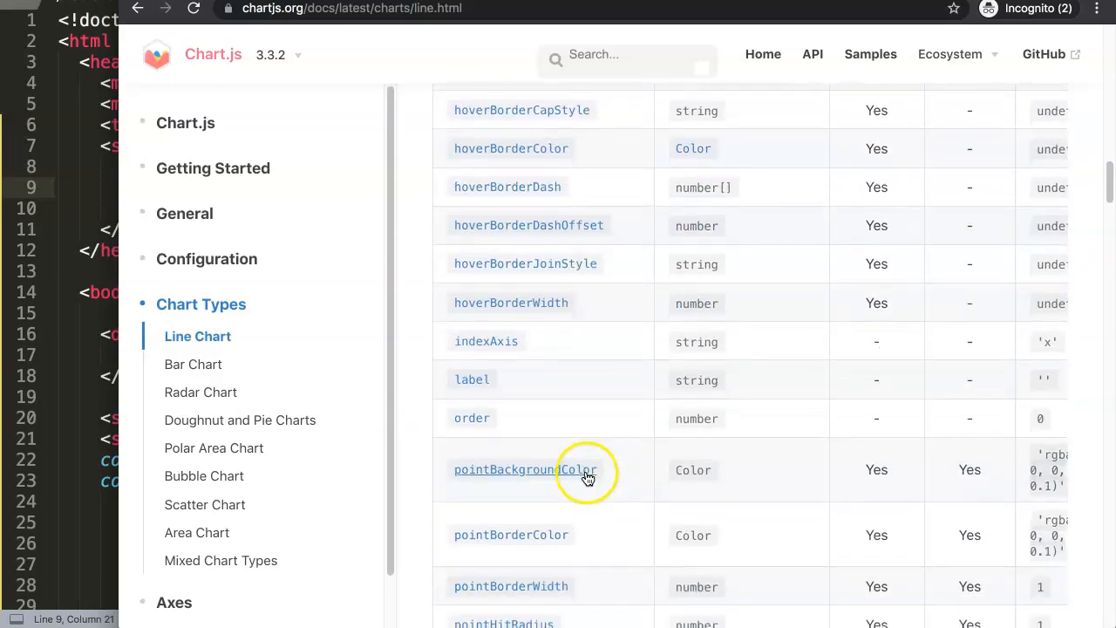
scroll(586, 471, down, 3)
scroll(584, 470, down, 4)
scroll(584, 471, down, 2)
scroll(584, 471, down, 2)
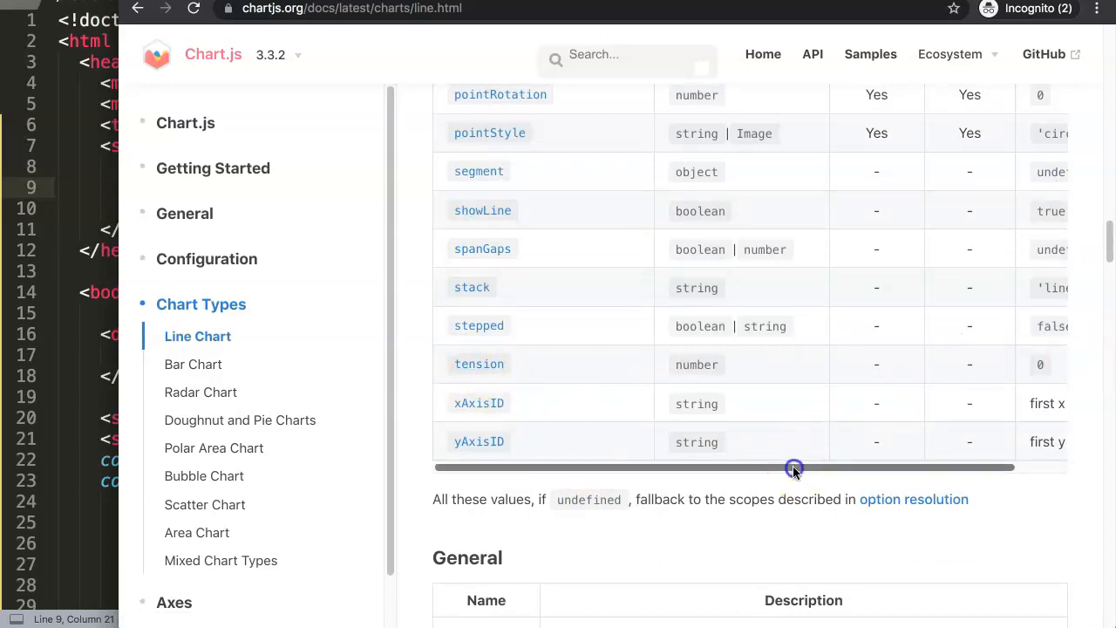
drag(792, 466, 927, 462)
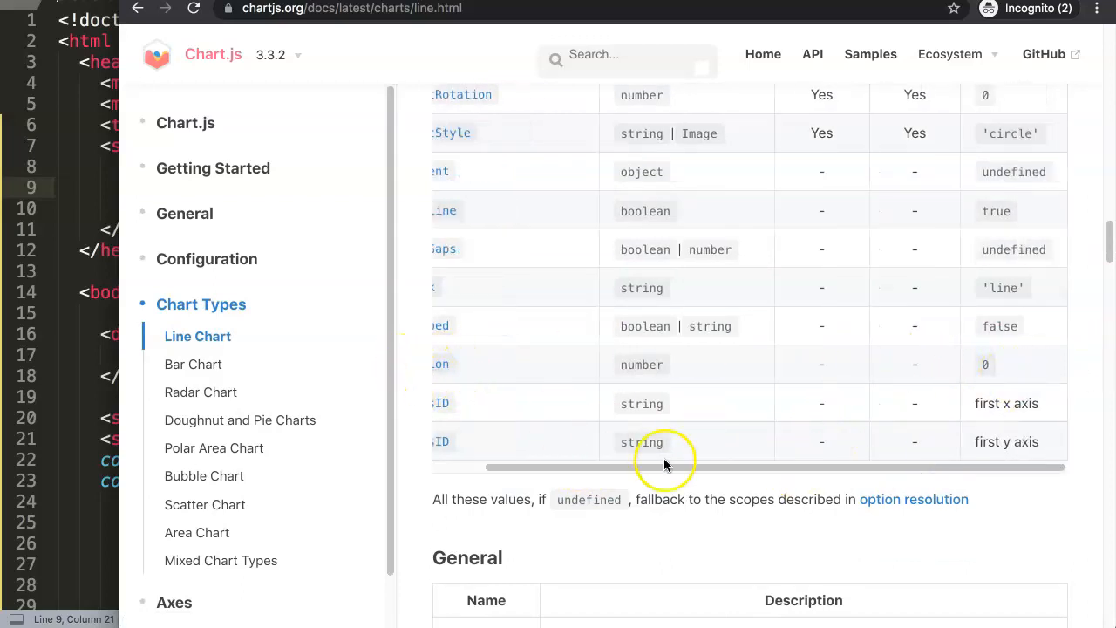
drag(664, 466, 498, 462)
click(471, 365)
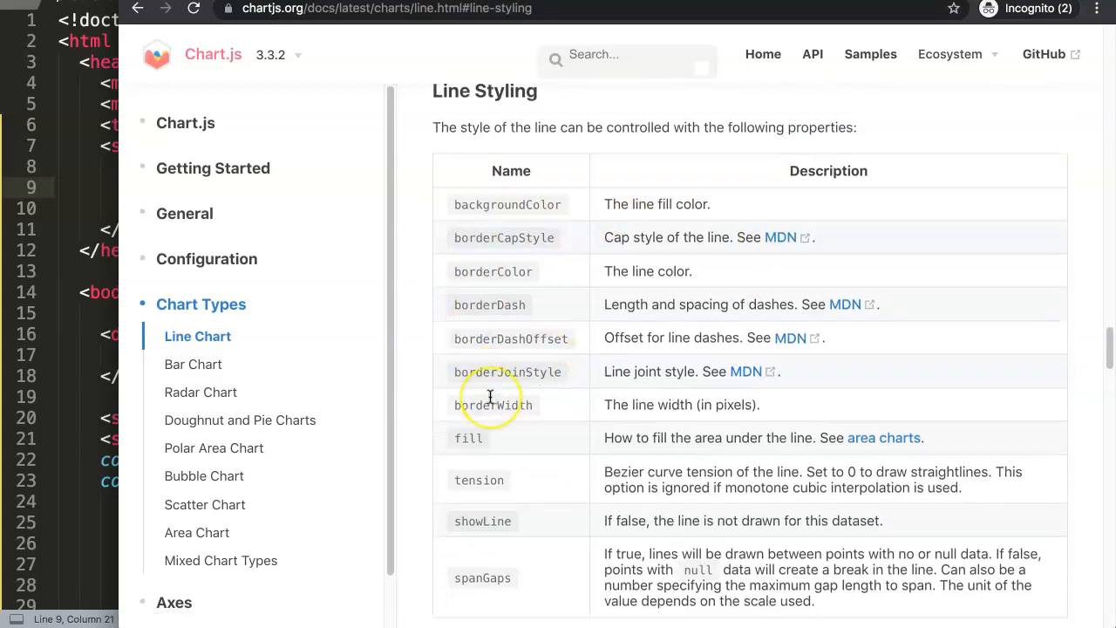
scroll(482, 401, down, 5)
scroll(486, 401, down, 5)
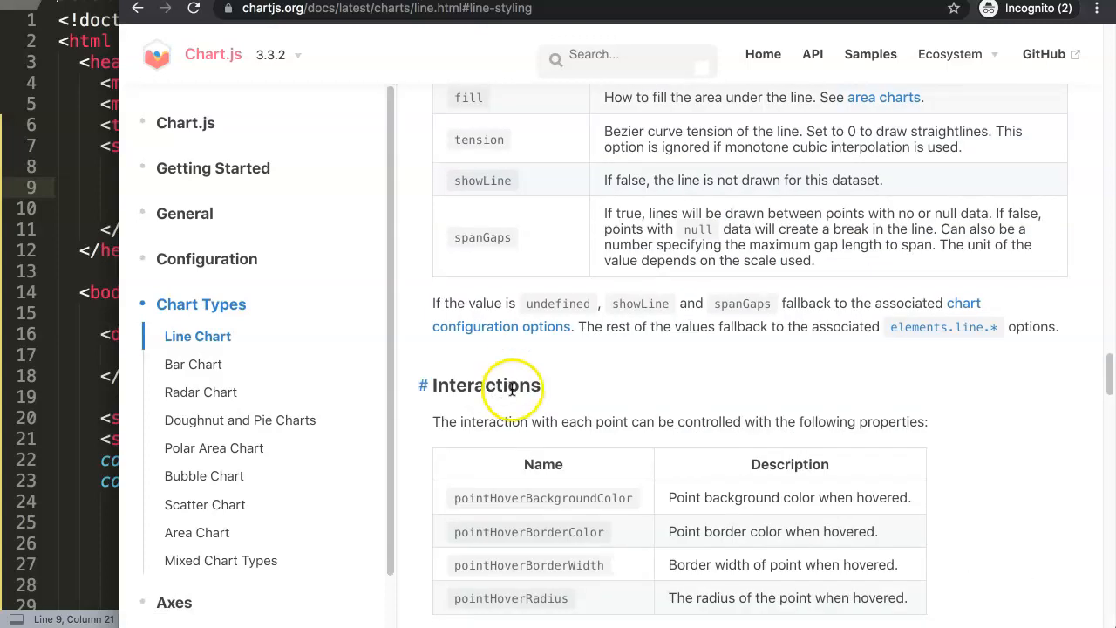
scroll(512, 385, up, 3)
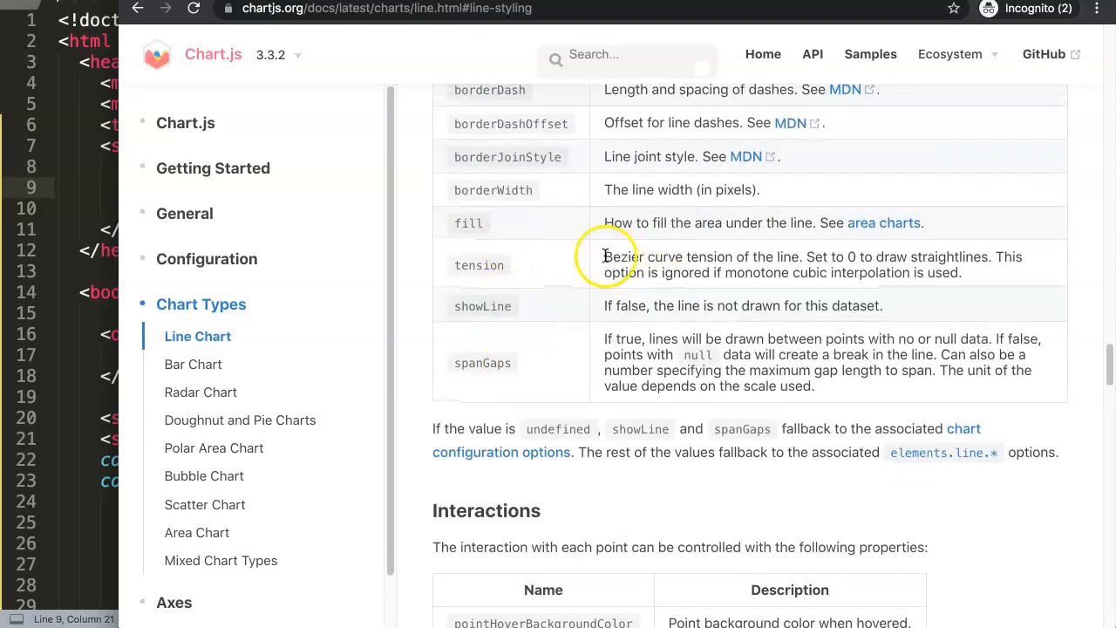
Read the tension description (0 draws straight lines), then return to the editor's options block.
drag(604, 256, 789, 274)
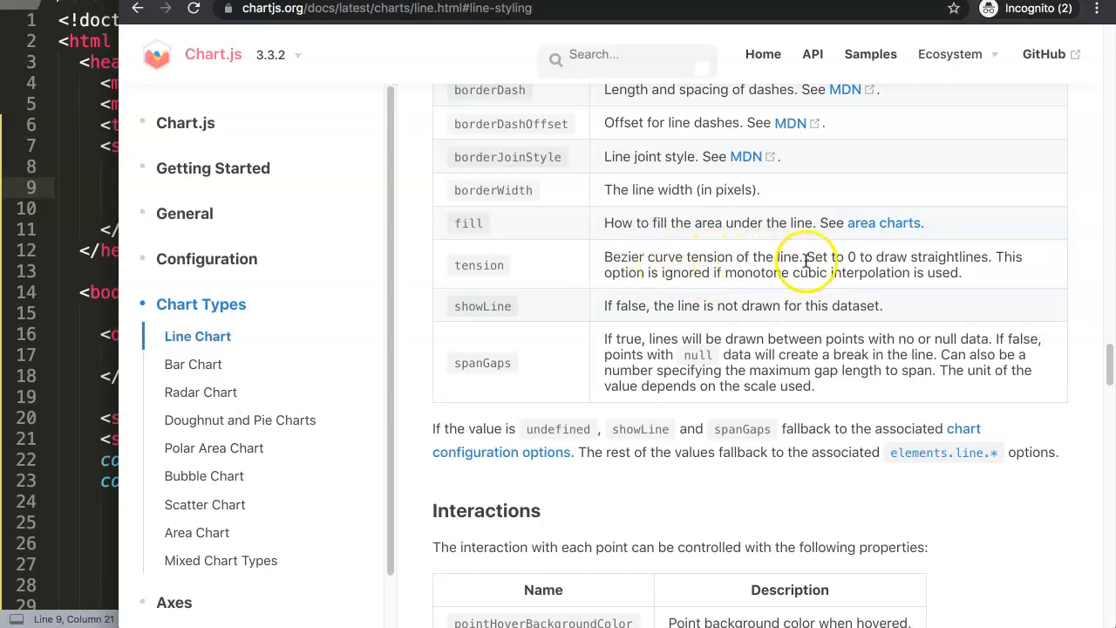
mouse_move(807, 256)
mouse_down()
mouse_move(988, 256)
mouse_move(655, 272)
mouse_move(951, 275)
mouse_up()
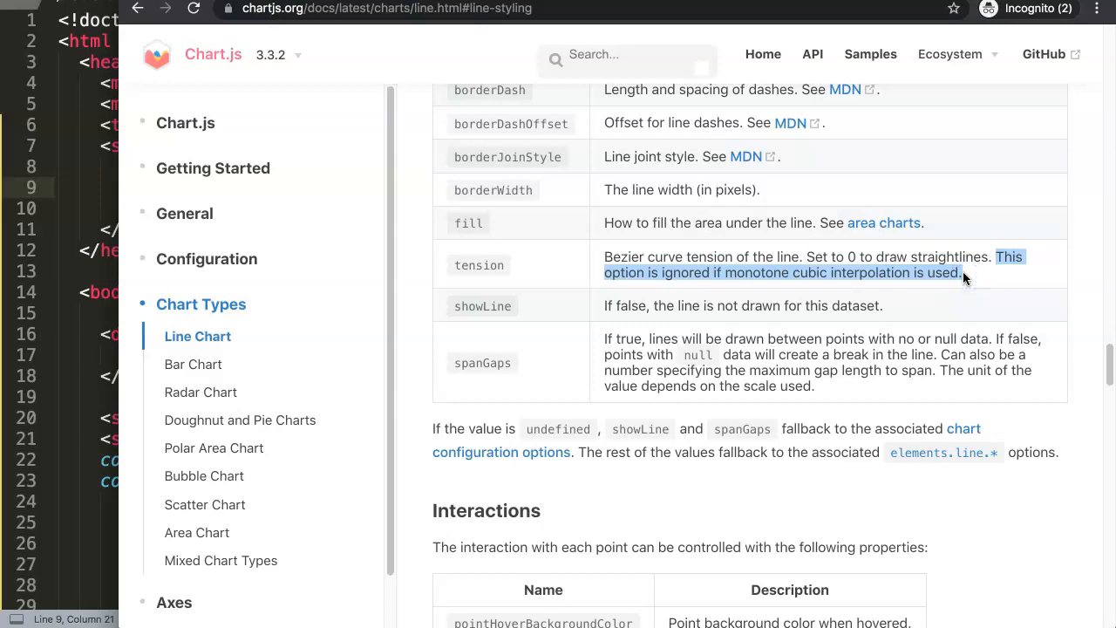
drag(962, 273, 661, 272)
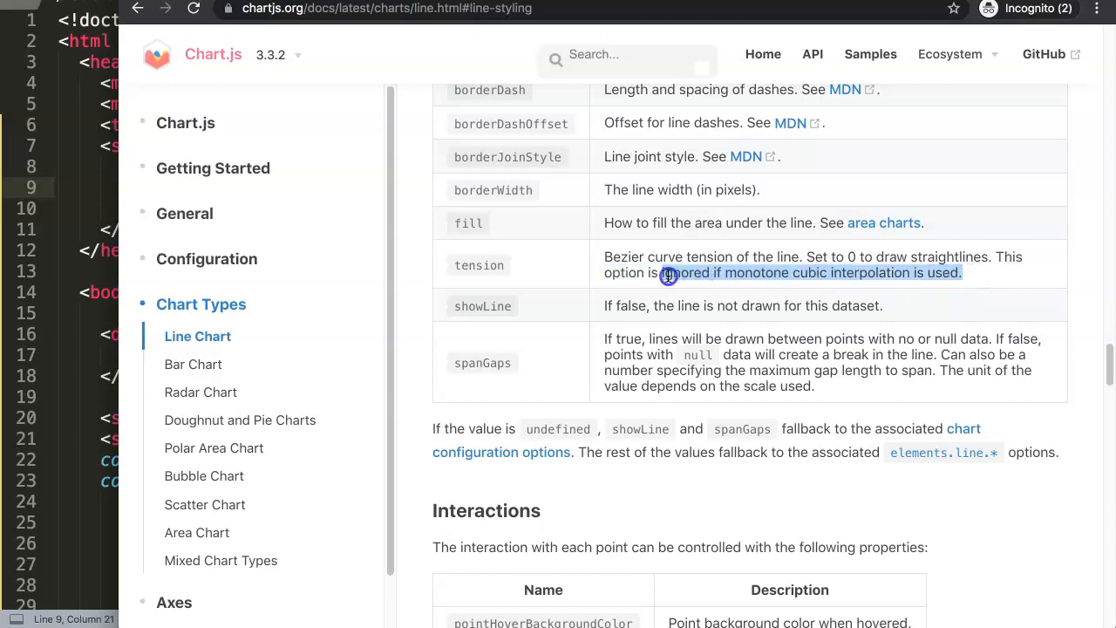
click(835, 262)
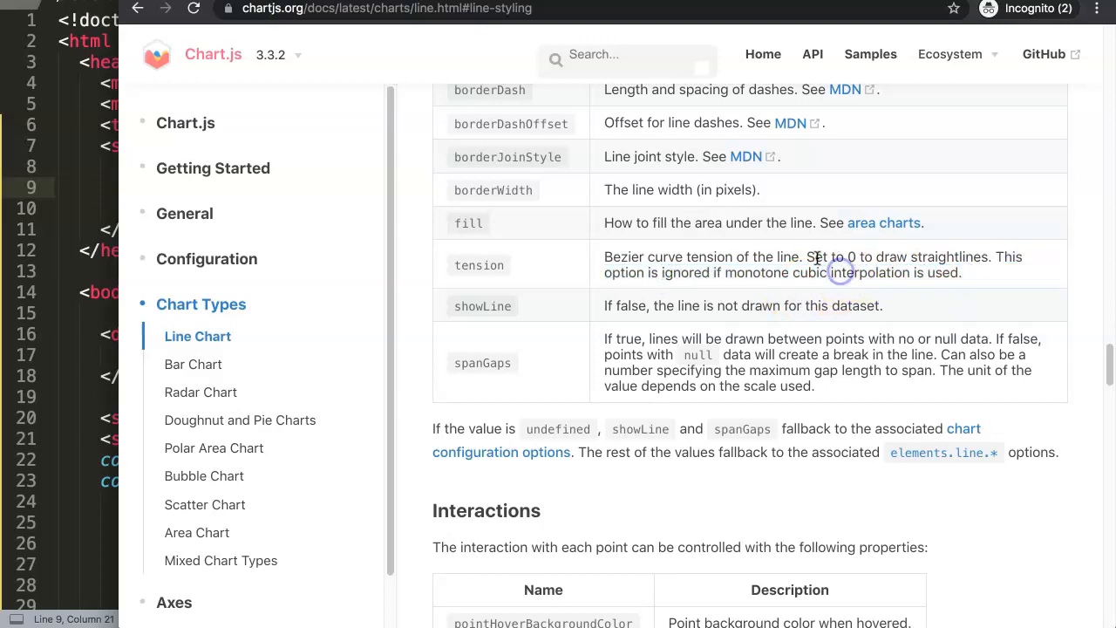
drag(806, 257, 989, 258)
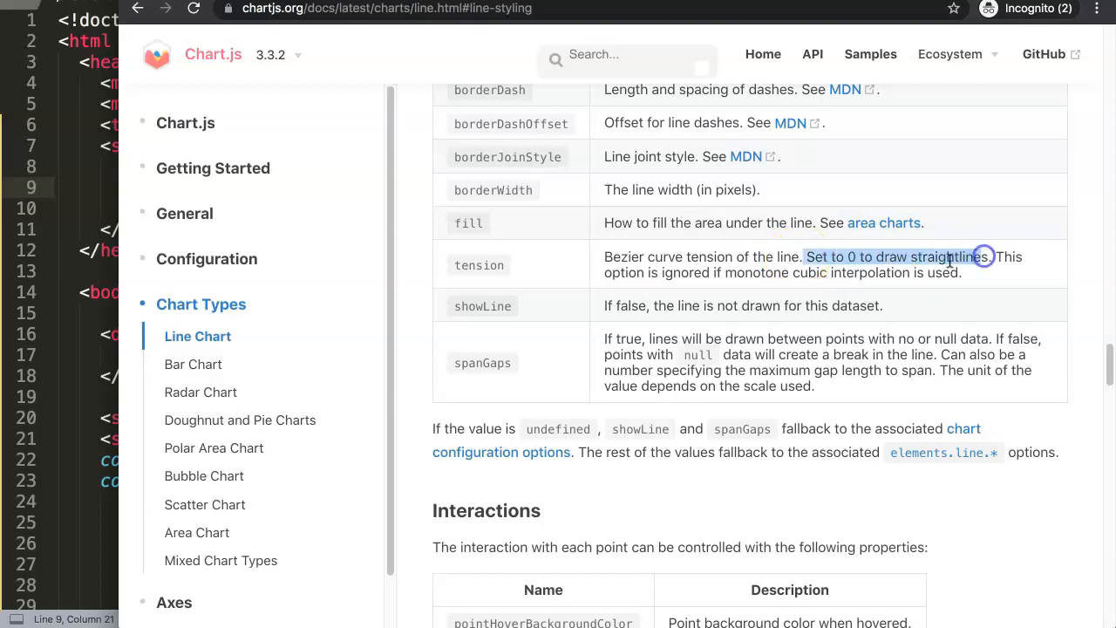
triple_click(850, 258)
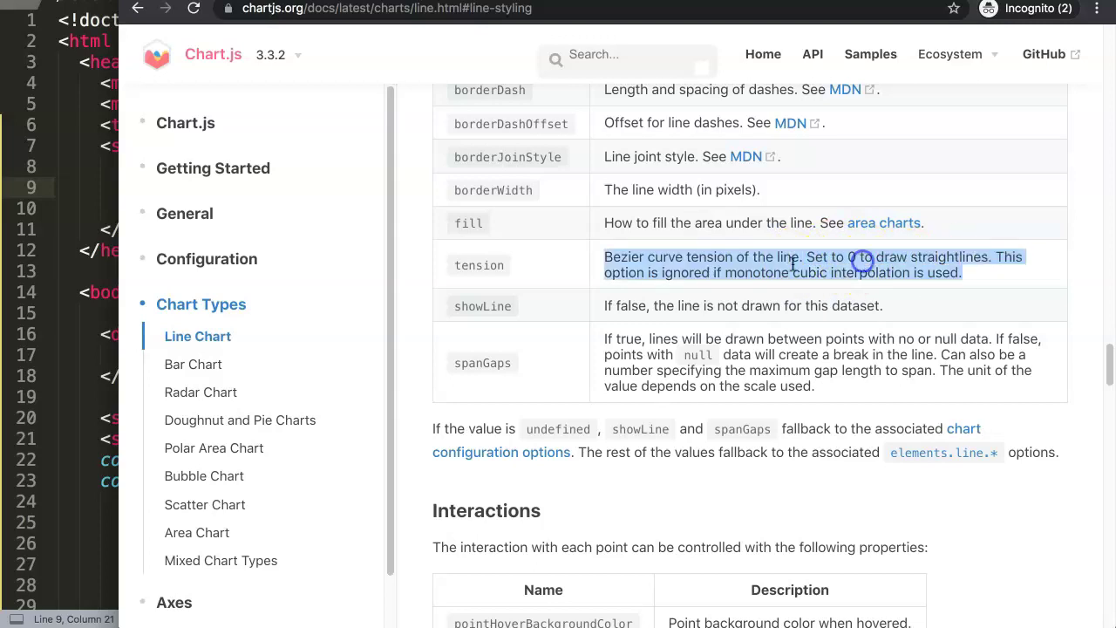
click(87, 388)
scroll(223, 401, down, 5)
scroll(222, 366, down, 5)
scroll(226, 349, down, 4)
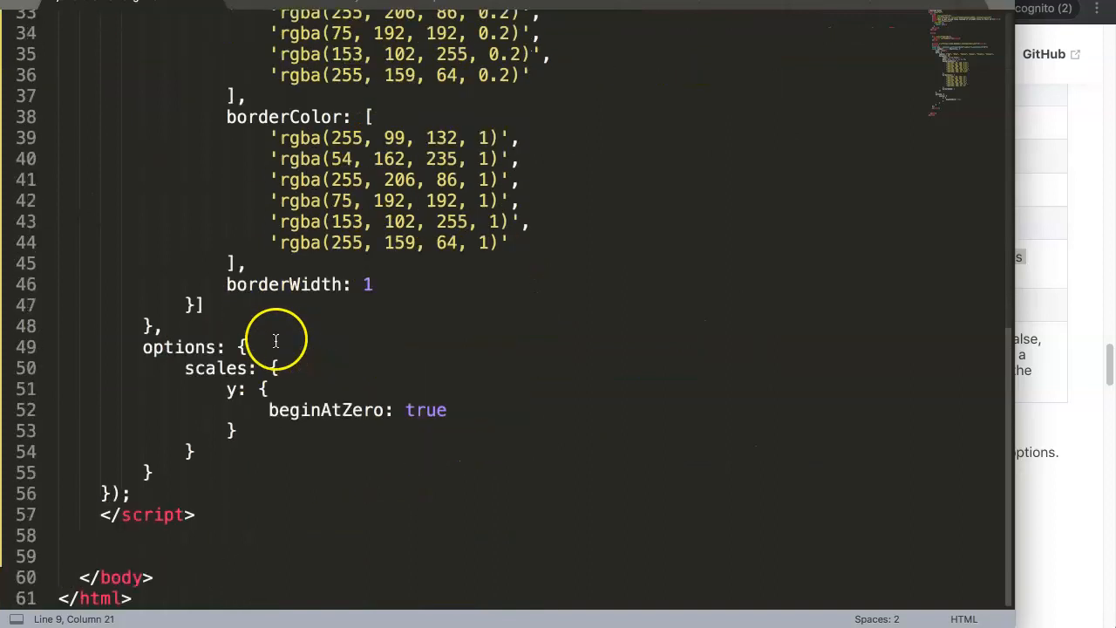
Add tension: 0 to the chart options, save, and confirm the lines stay straight.
click(253, 347)
key(Return)
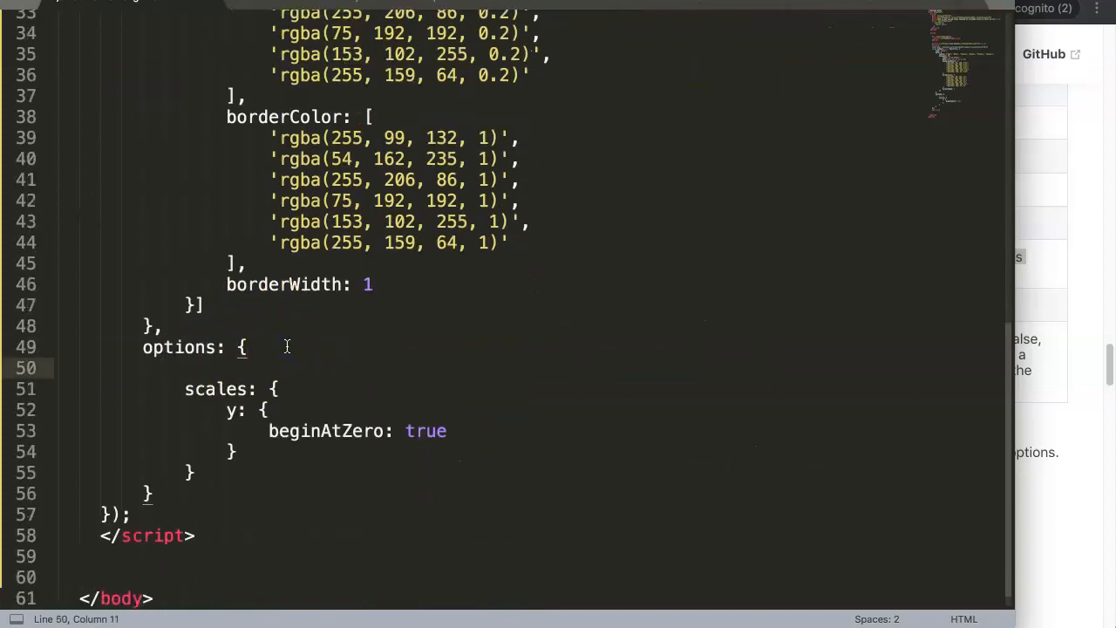
text(tension: 0)
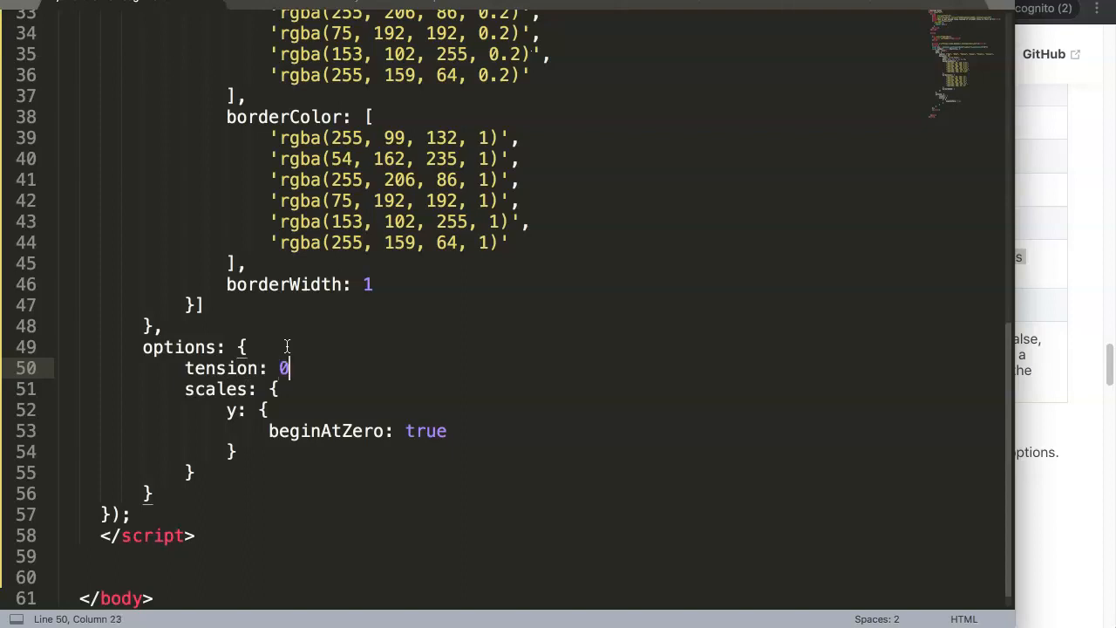
key(super+s)
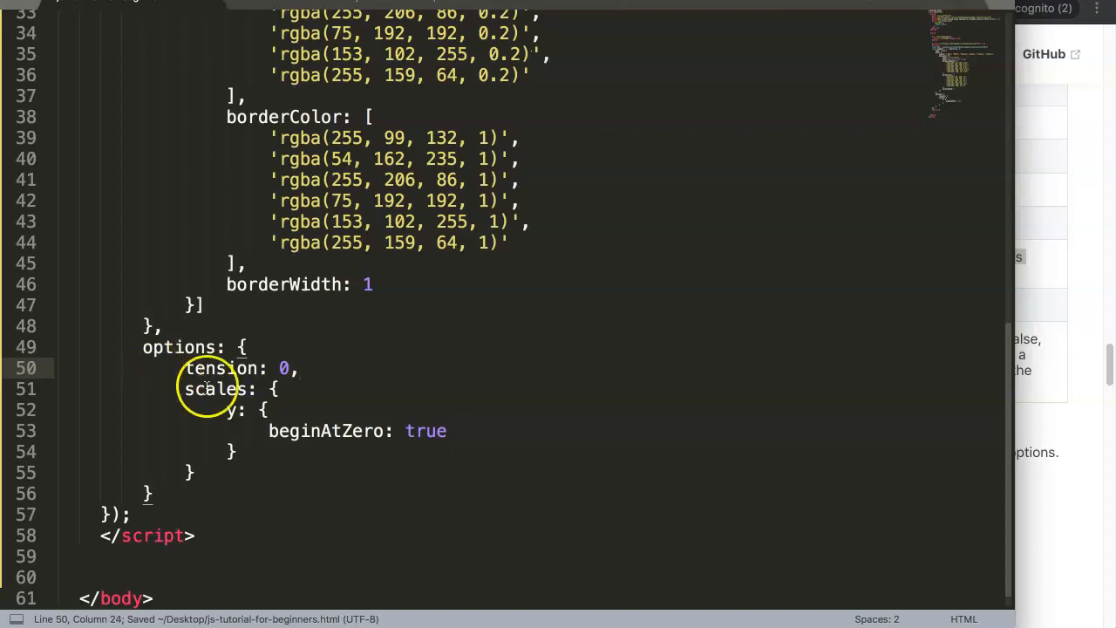
click(1078, 301)
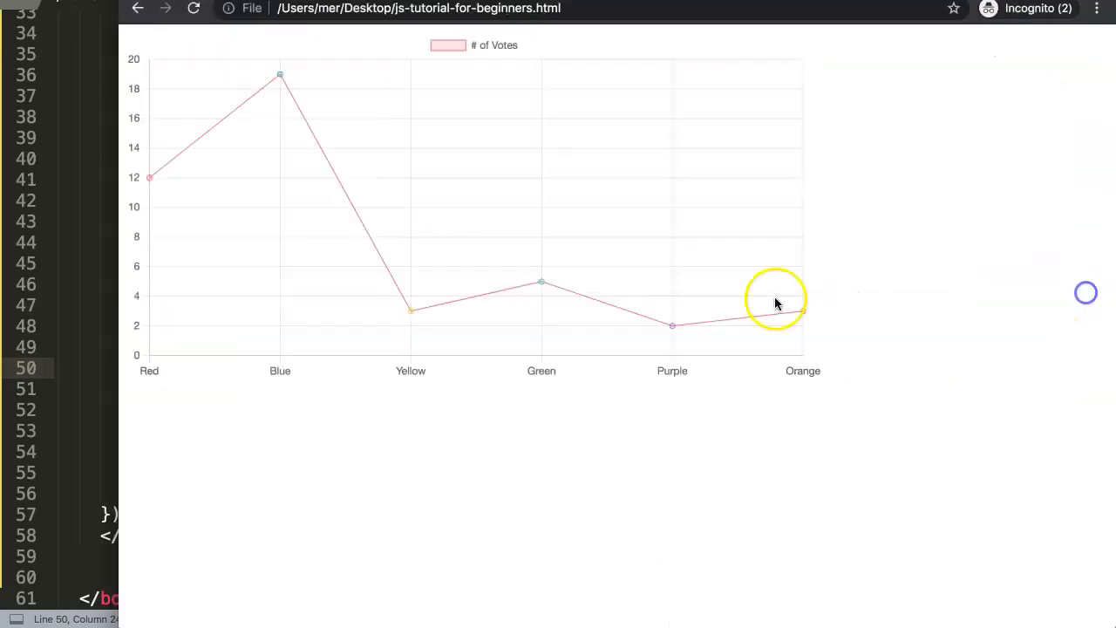
mouse_move(280, 74)
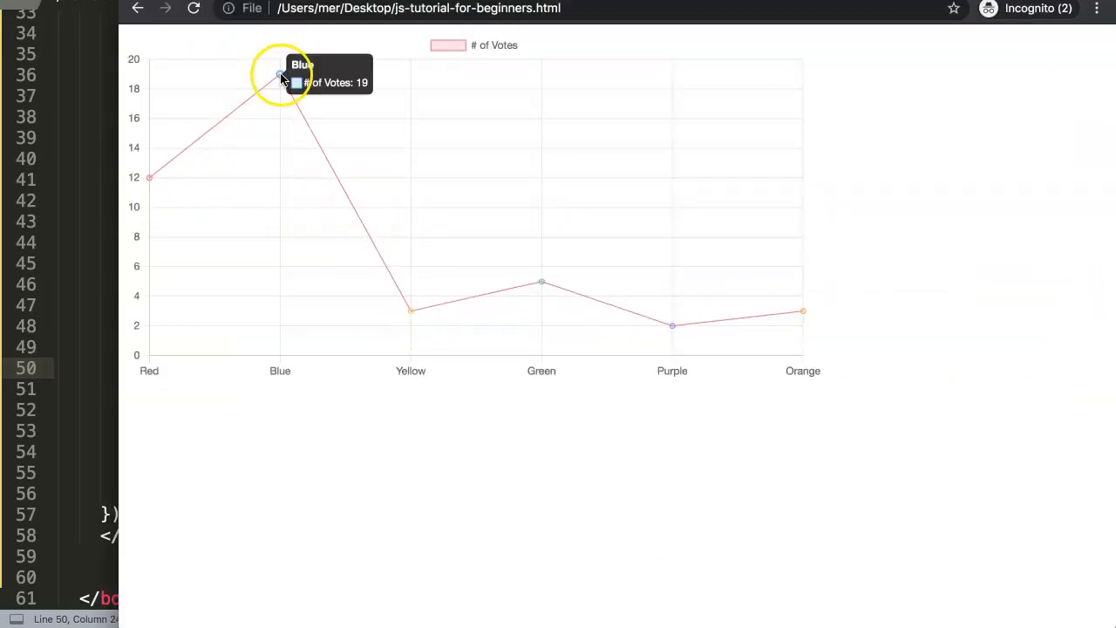
click(83, 349)
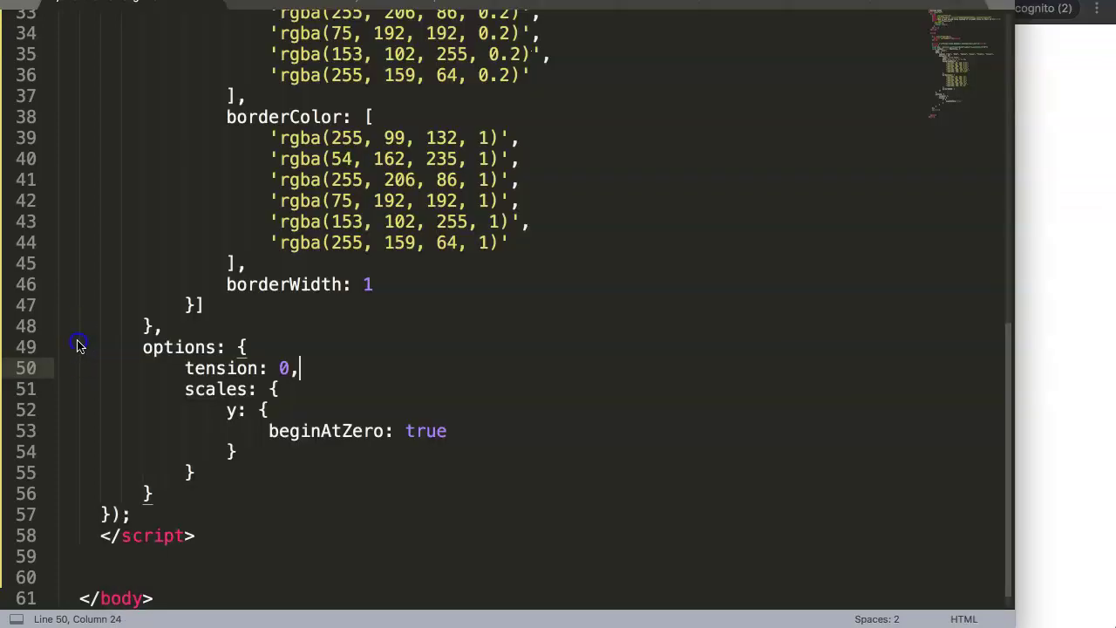
double_click(284, 367)
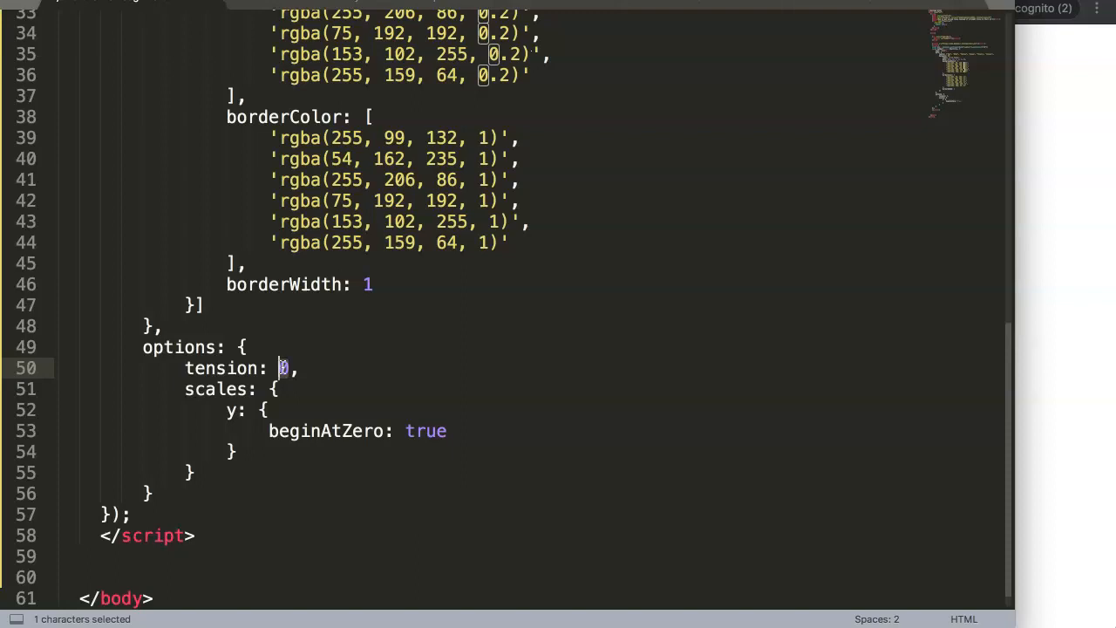
Raise tension from 0.4 to 1, save, and reload the chart to see the line bulge.
click(286, 367)
text(.4)
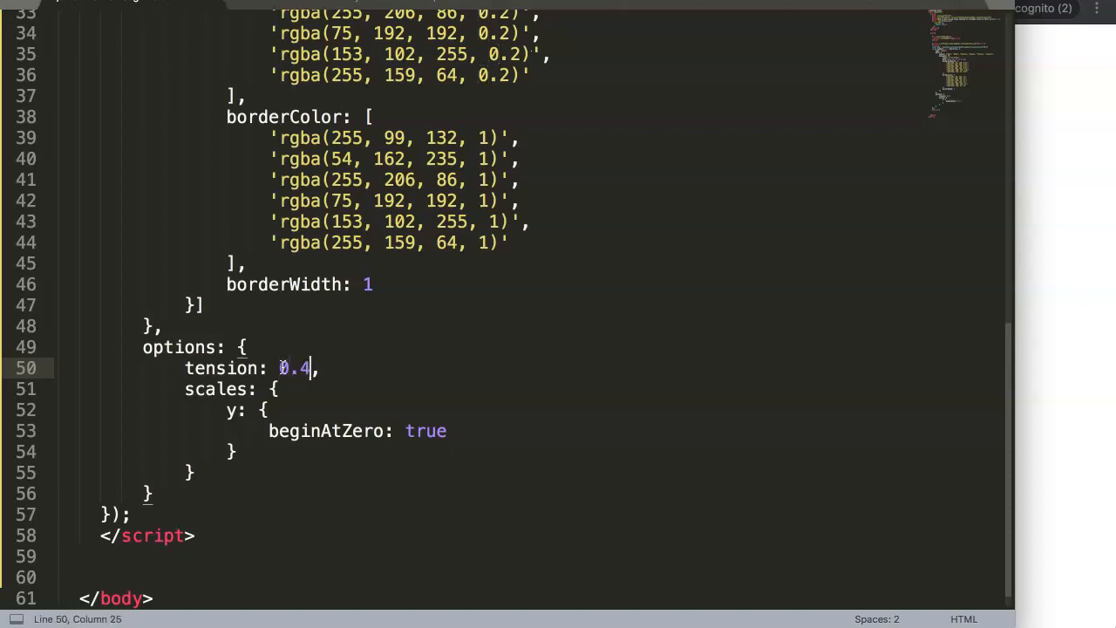
key(ctrl+s)
click(1066, 311)
key(ctrl+r)
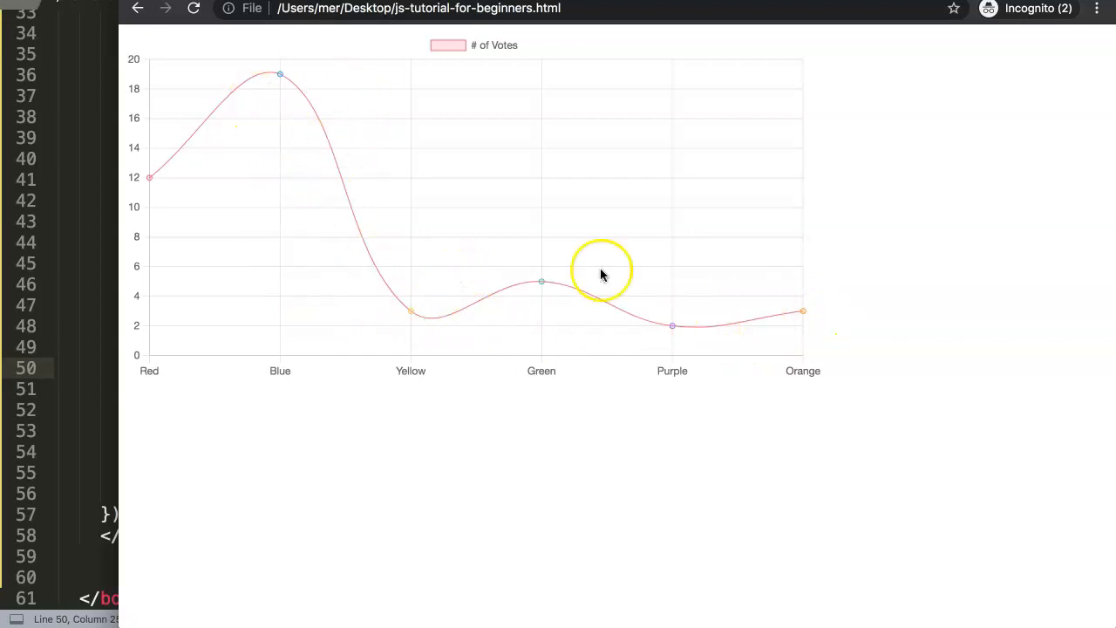
Raise tension to 2, save, and reload to see exaggerated looping curves between points.
click(135, 297)
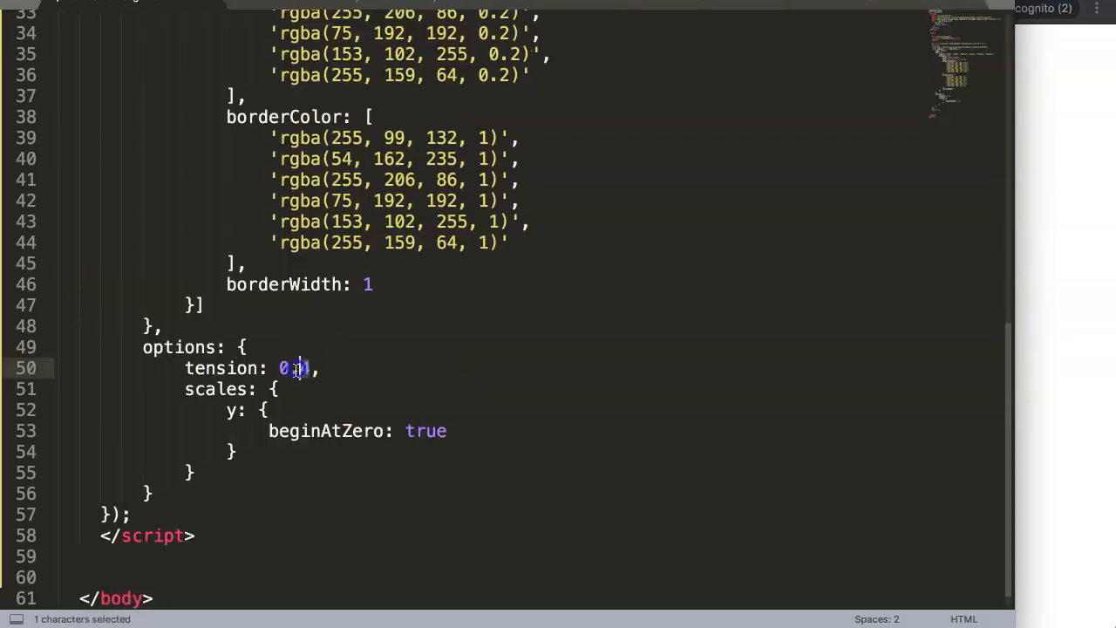
drag(300, 368, 278, 368)
text(1)
key(ctrl+s)
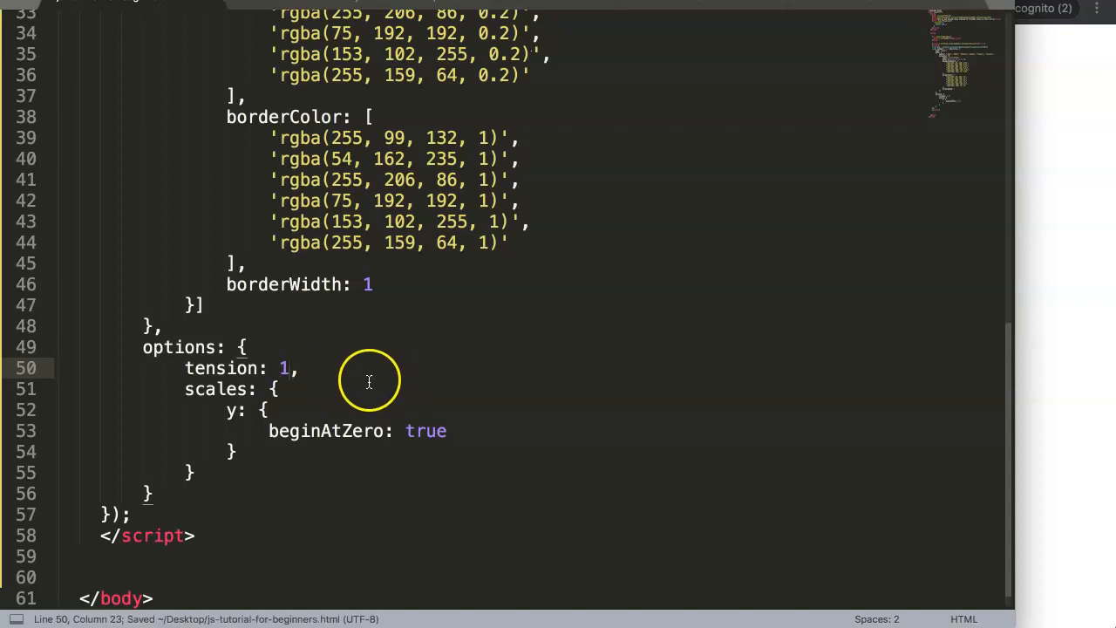
click(1065, 319)
key(ctrl+r)
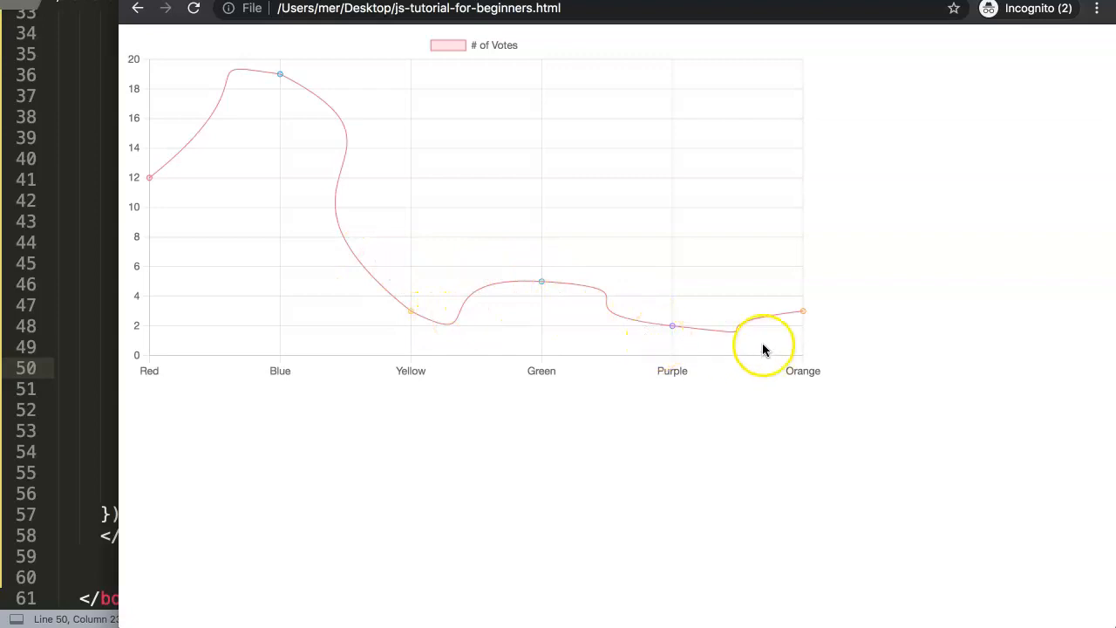
click(66, 301)
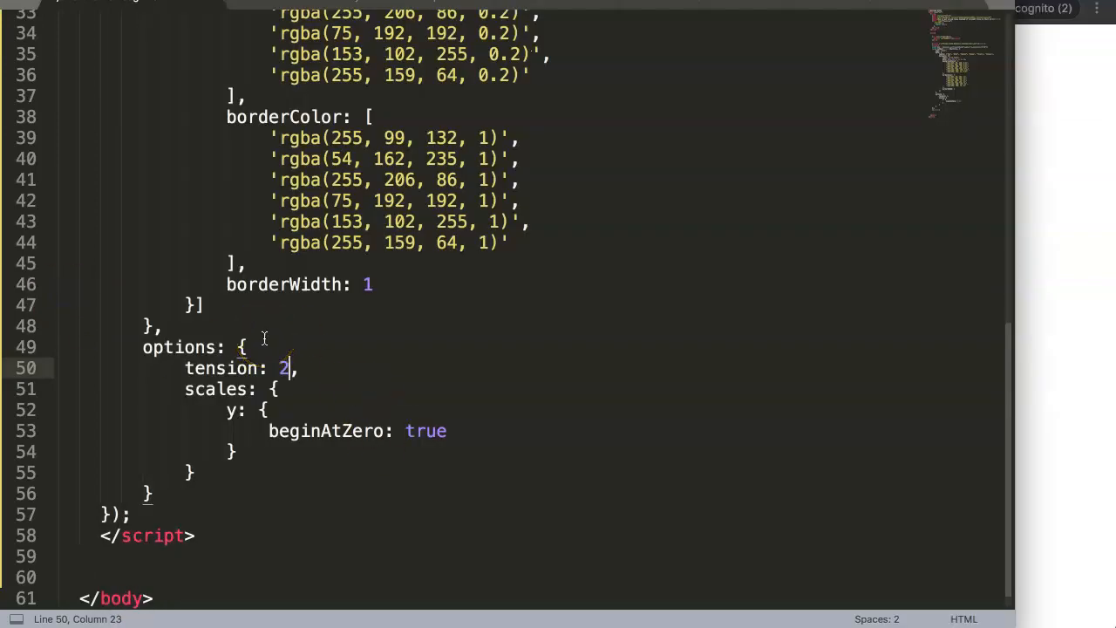
click(1059, 310)
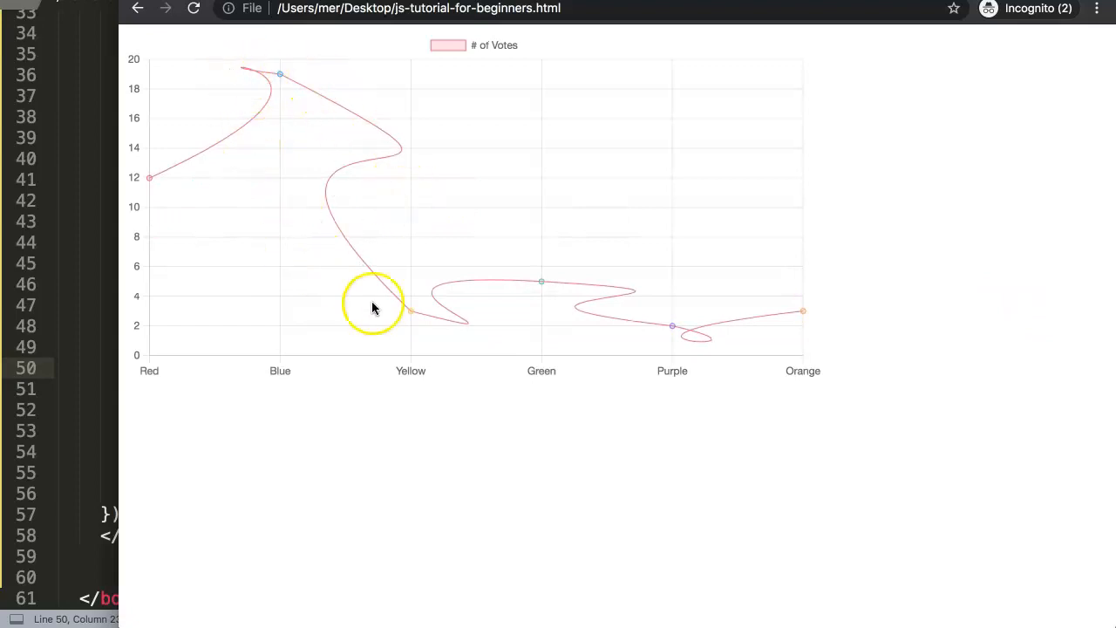
click(92, 227)
click(486, 326)
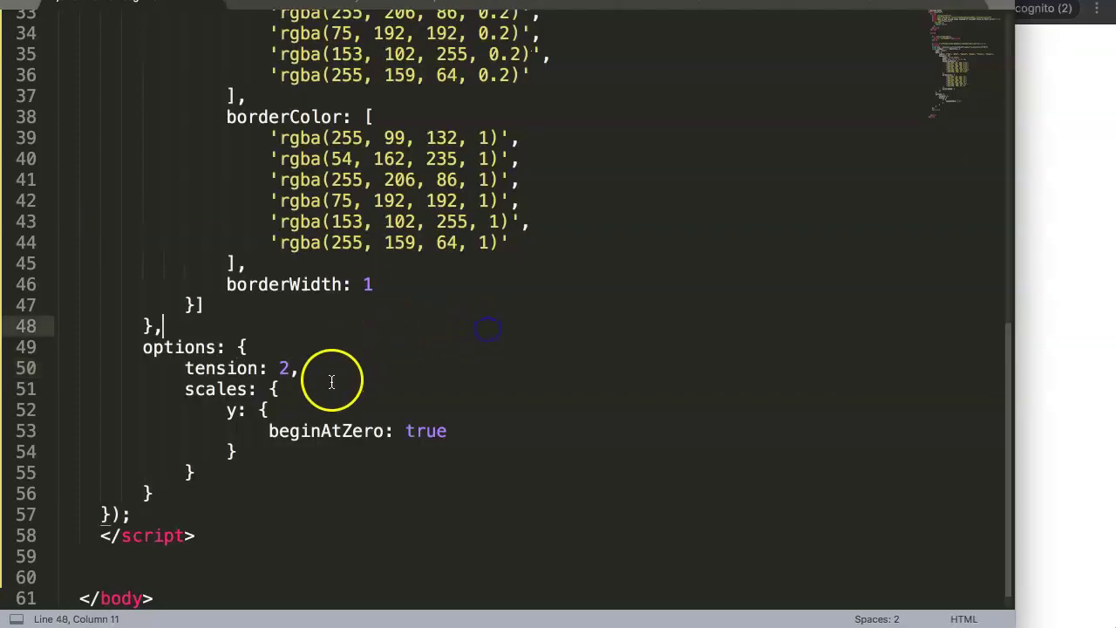
Lower tension from 2 to 0.5, save, and reload the chart.
double_click(284, 368)
text(0.5)
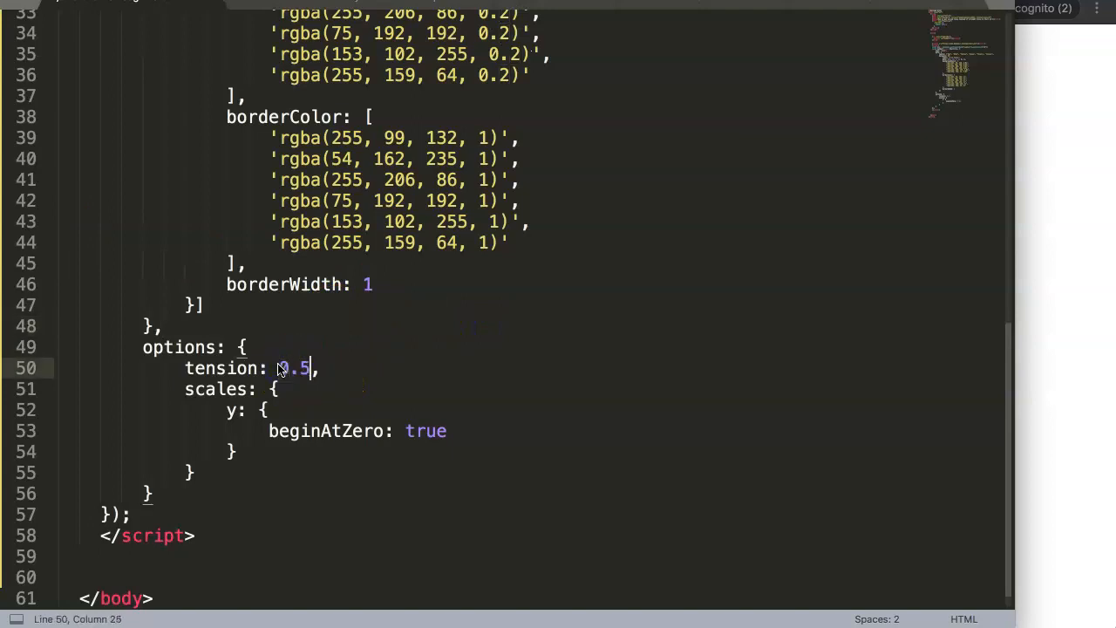
key(ctrl+s)
click(576, 231)
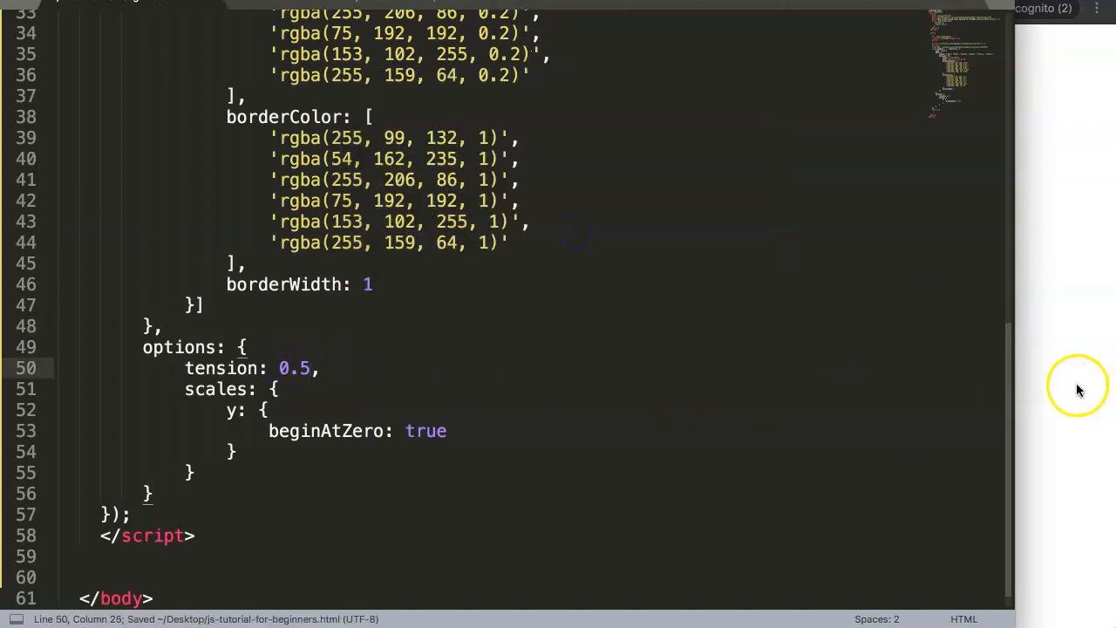
click(1077, 384)
key(super+r)
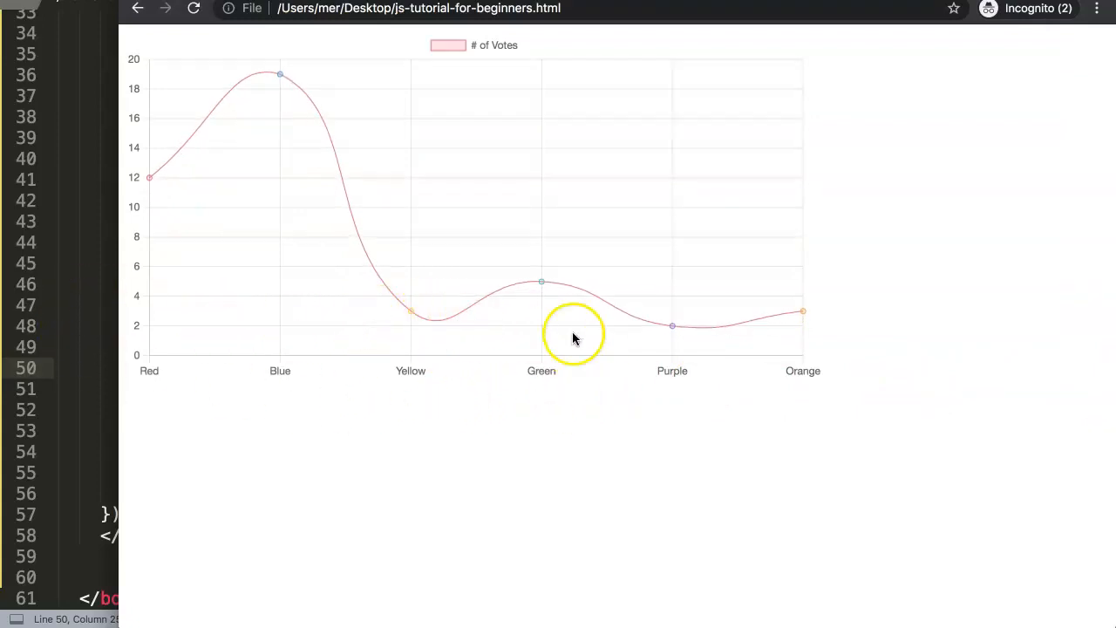
Lower tension to 0.4 and then 0.2, saving and reloading the chart after each change.
click(78, 349)
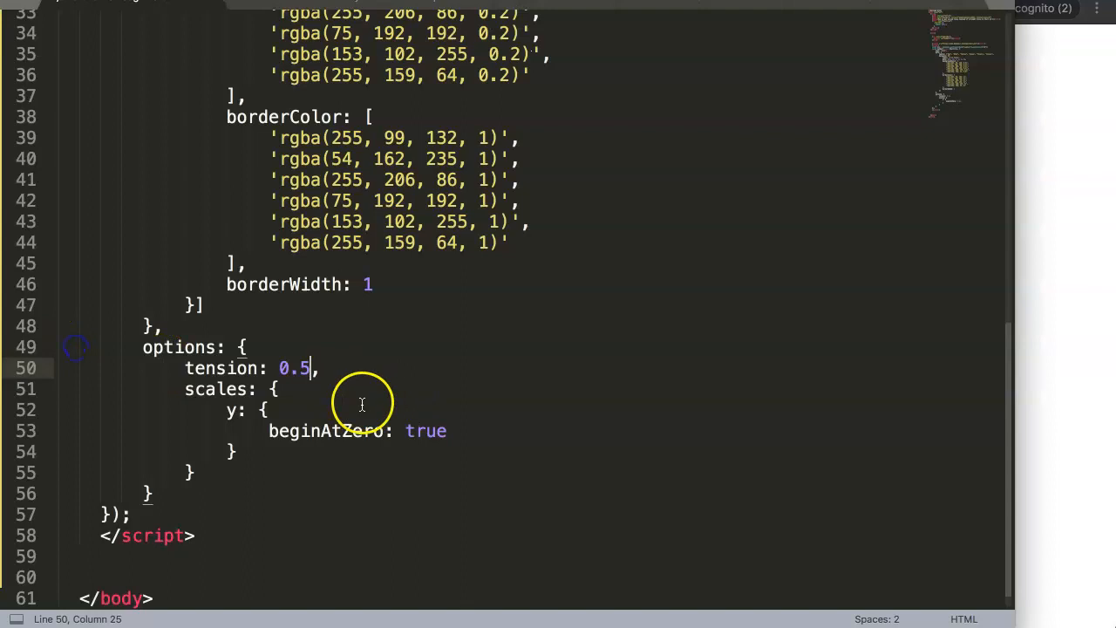
key(super+s)
click(1097, 327)
key(super+r)
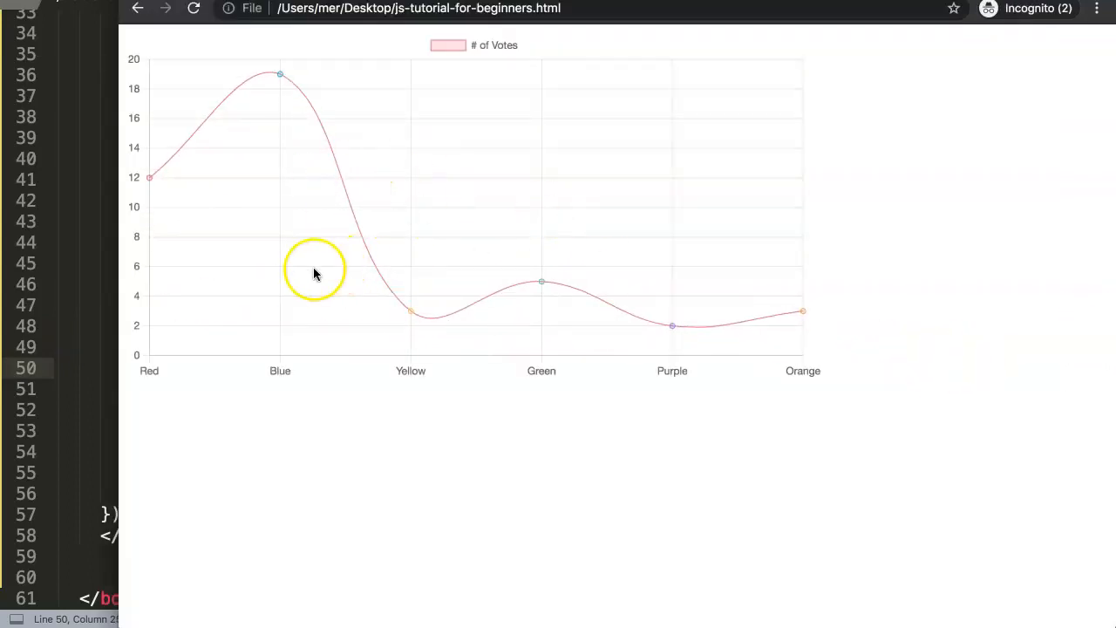
click(136, 312)
key(BackSpace)
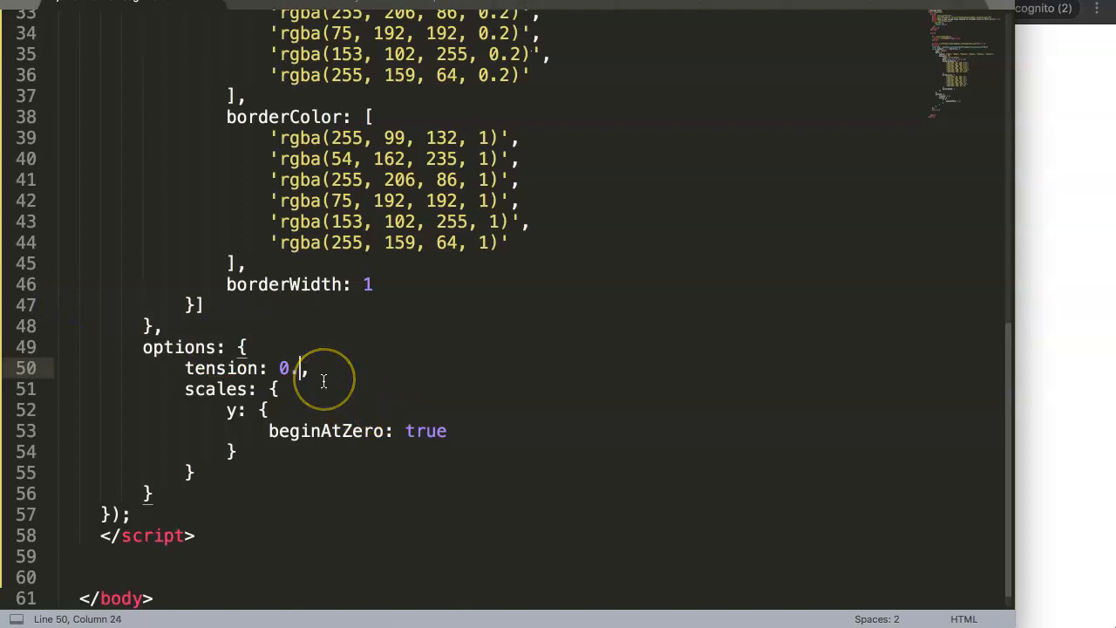
text(2)
key(super+s)
click(1081, 418)
key(super+r)
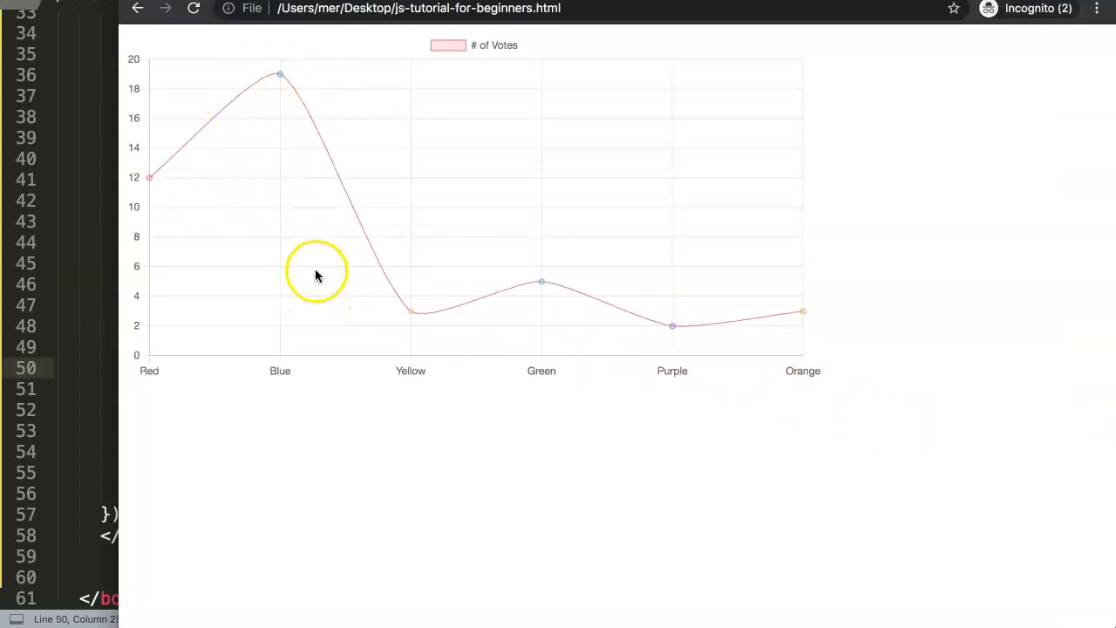
click(114, 320)
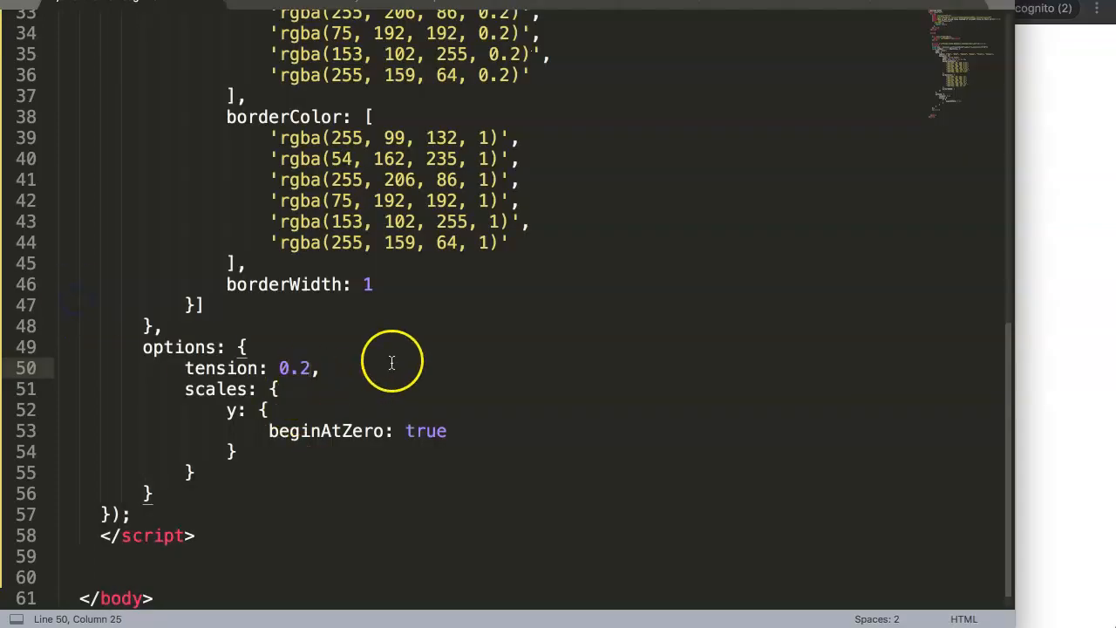
click(1053, 341)
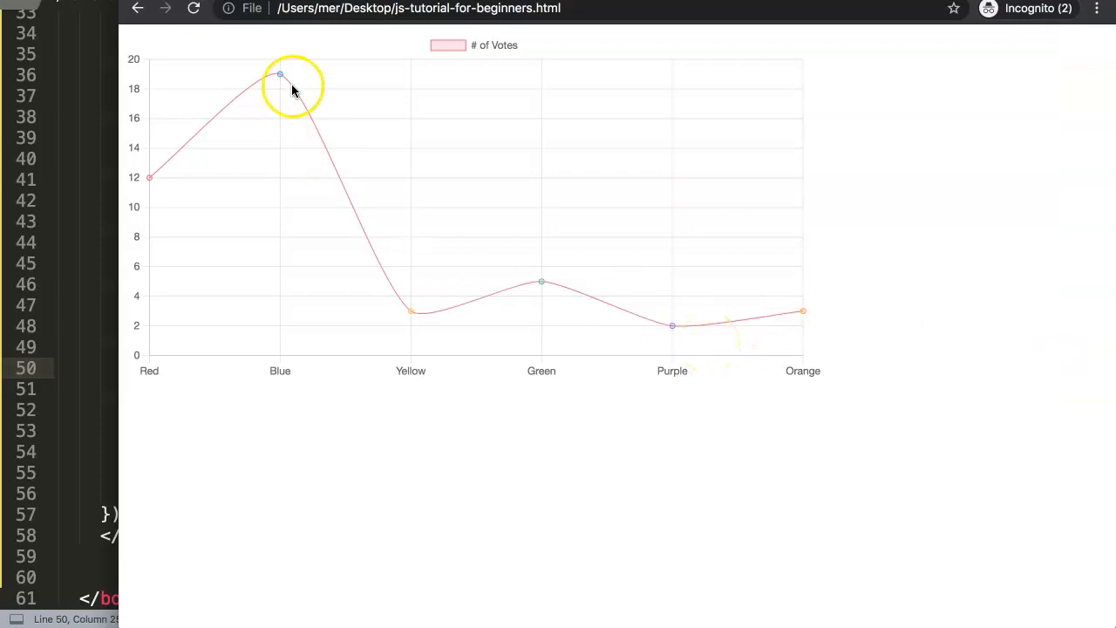
Lower tension to 0.1, save, and reload to see only slightly rounded lines.
click(82, 288)
click(301, 368)
key(BackSpace)
text(1,)
key(super+s)
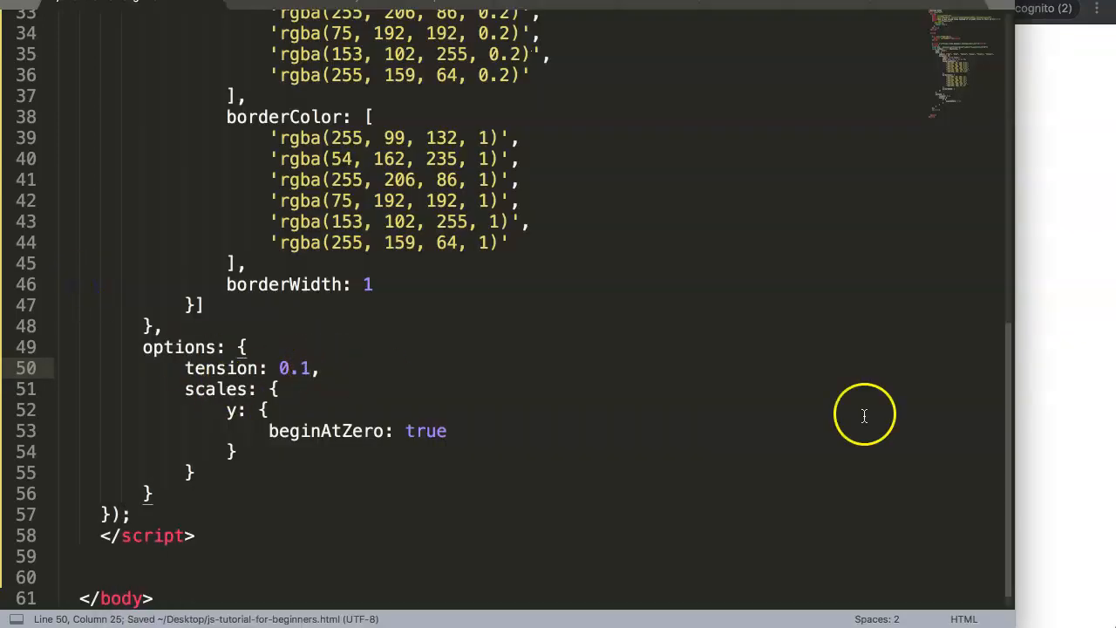
click(1076, 383)
key(super+r)
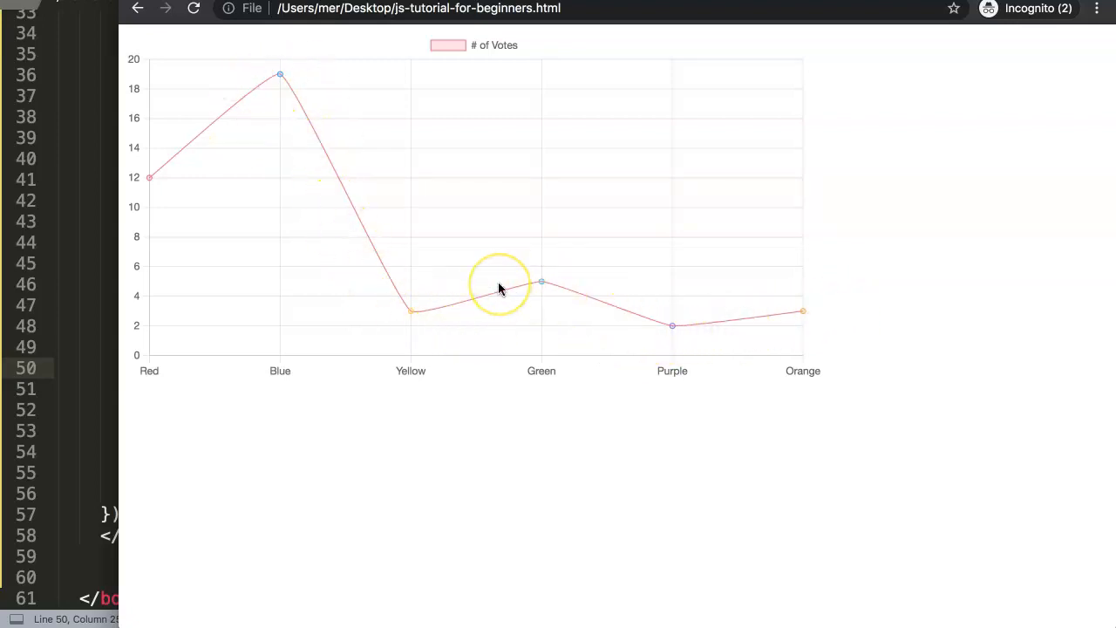
Set tension to 0, save, and view the chart drawn with straight lines.
click(20, 250)
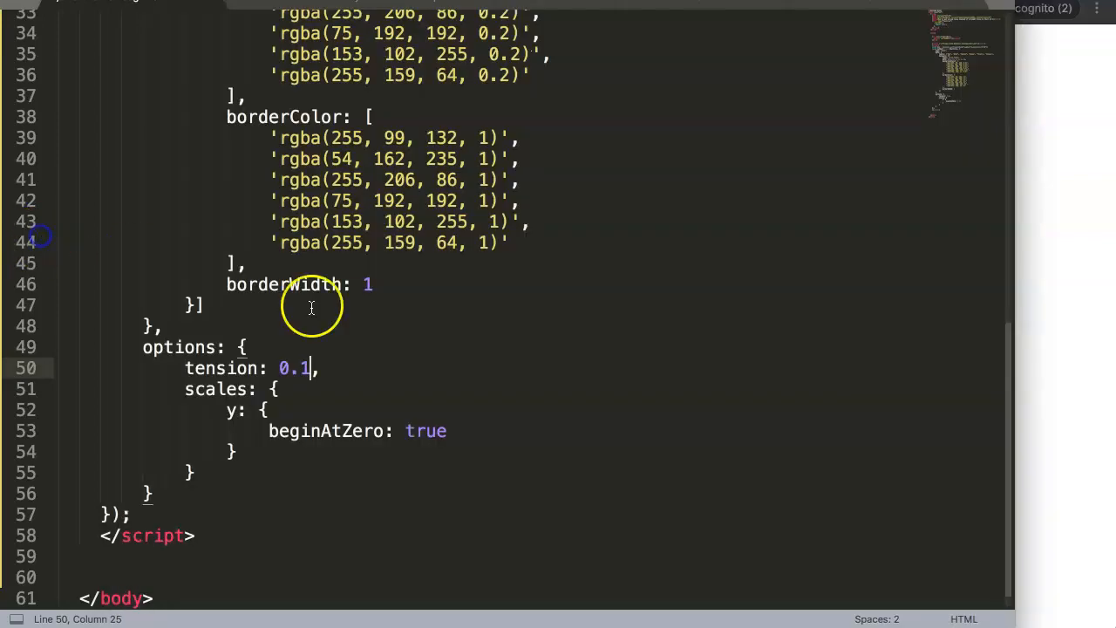
key(BackSpace)
key(BackSpace)
key(ctrl+s)
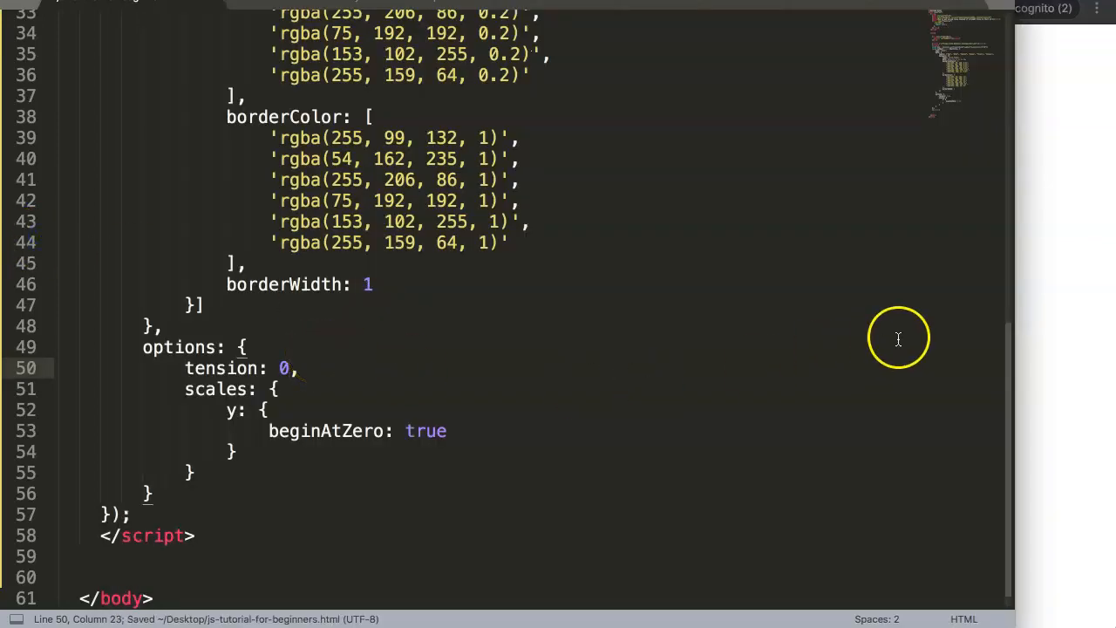
click(1032, 363)
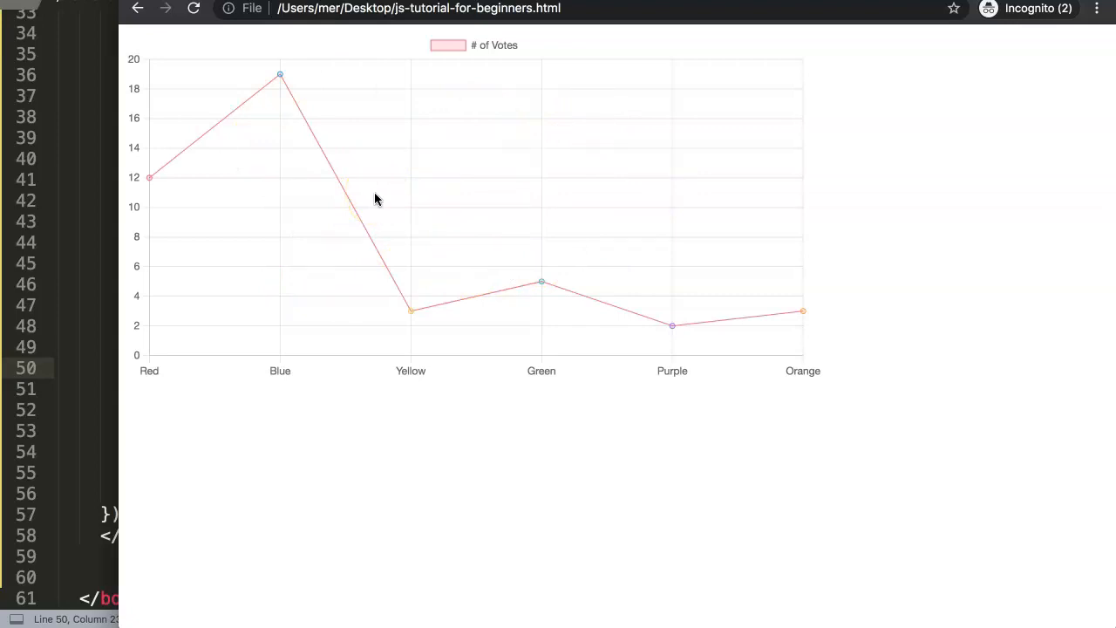
Set tension back to 0.4, save, and reload to see smooth rounded curves.
click(45, 311)
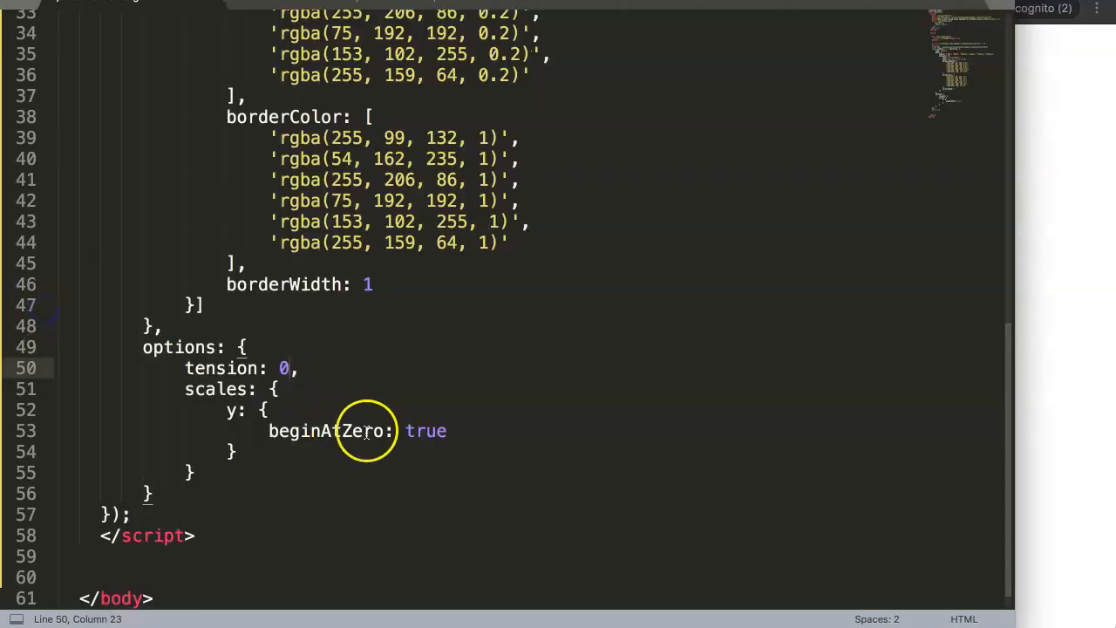
click(296, 370)
text(.4)
key(ctrl+s)
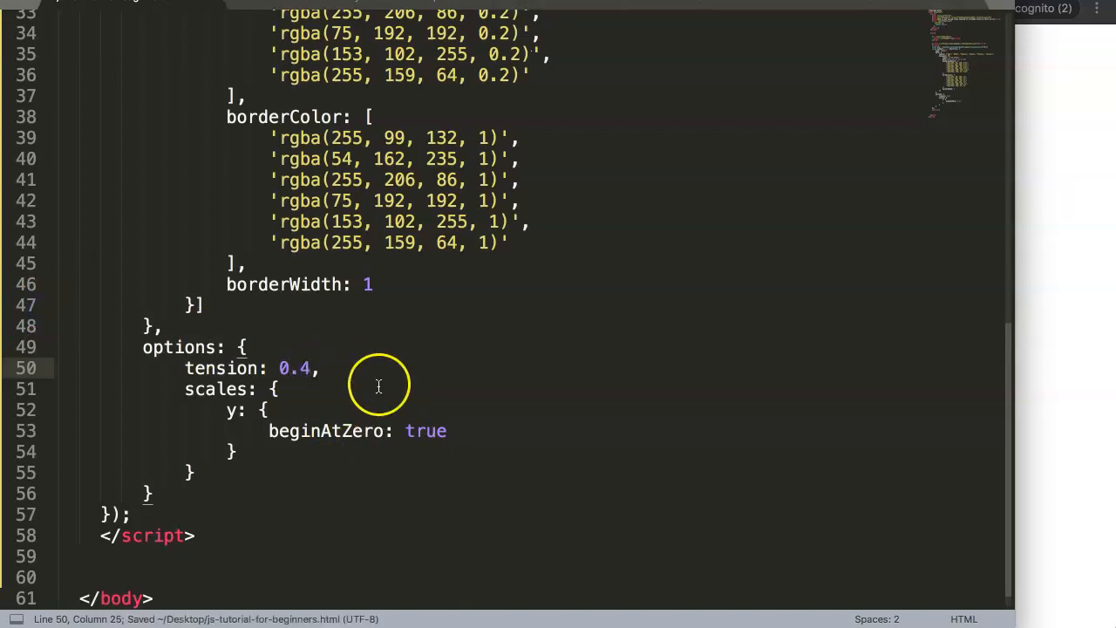
click(1072, 331)
key(ctrl+r)
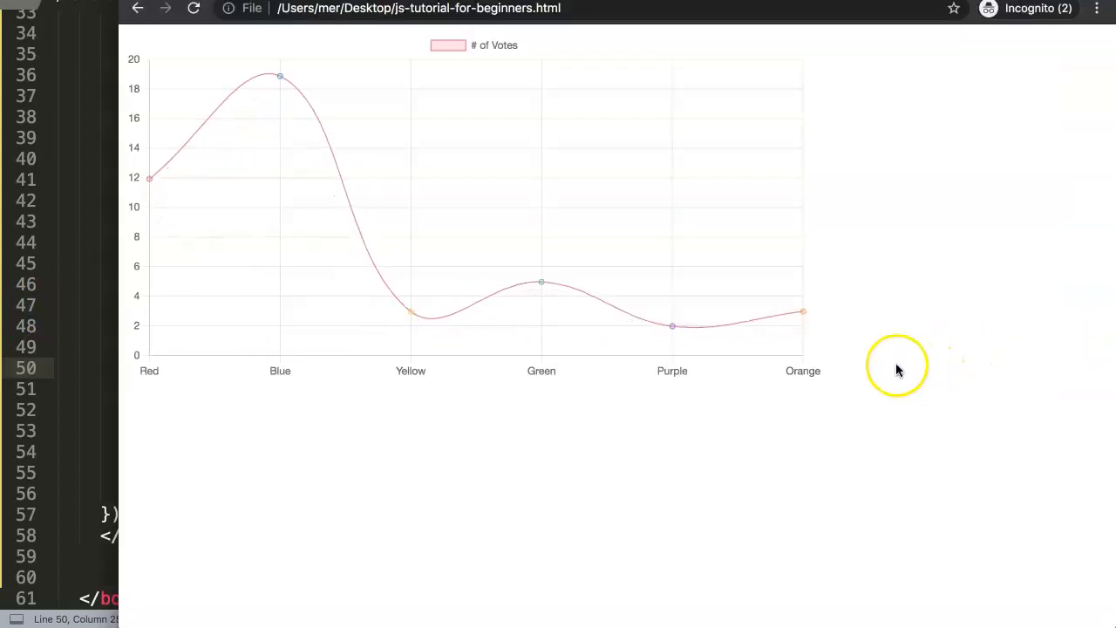